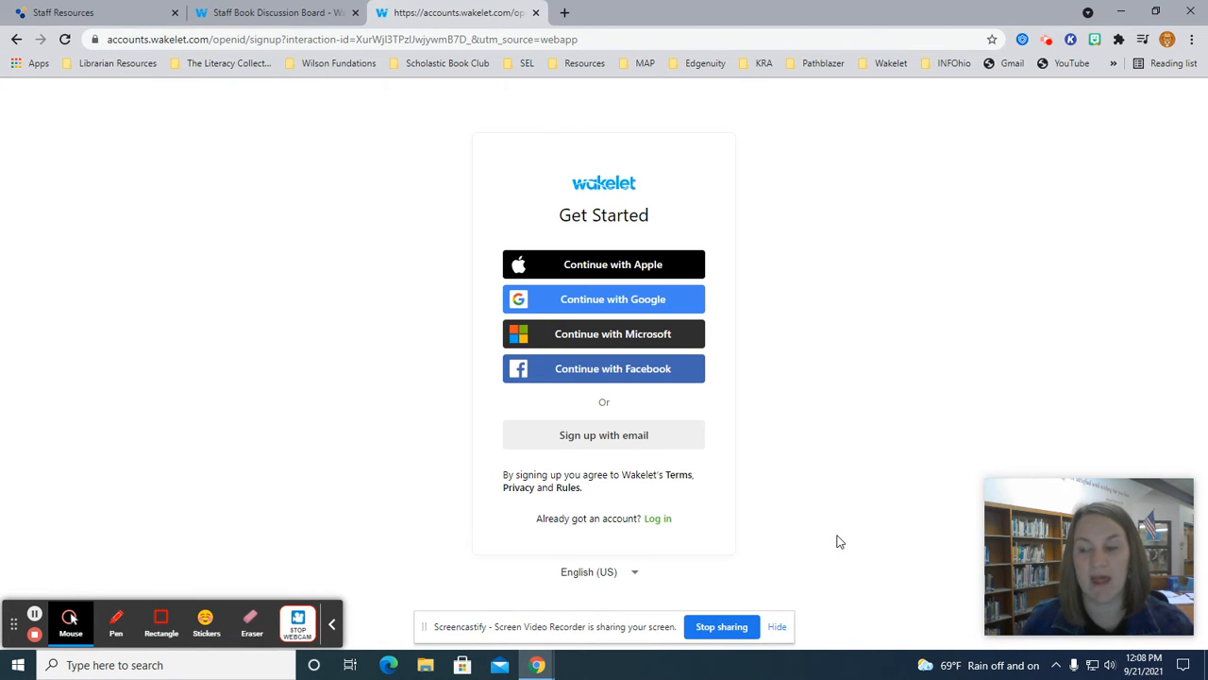
# Sign in to Wakelet through Continue with Google using the listed Google account.
pyautogui.click(673, 301)
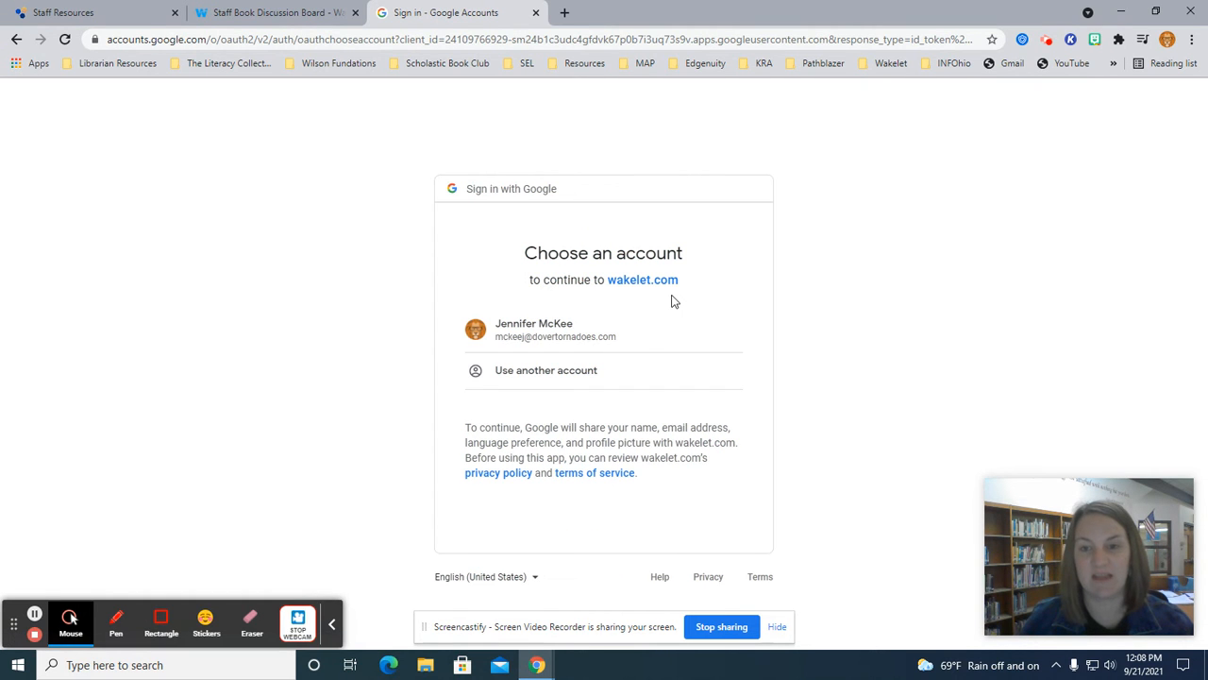
pyautogui.click(625, 335)
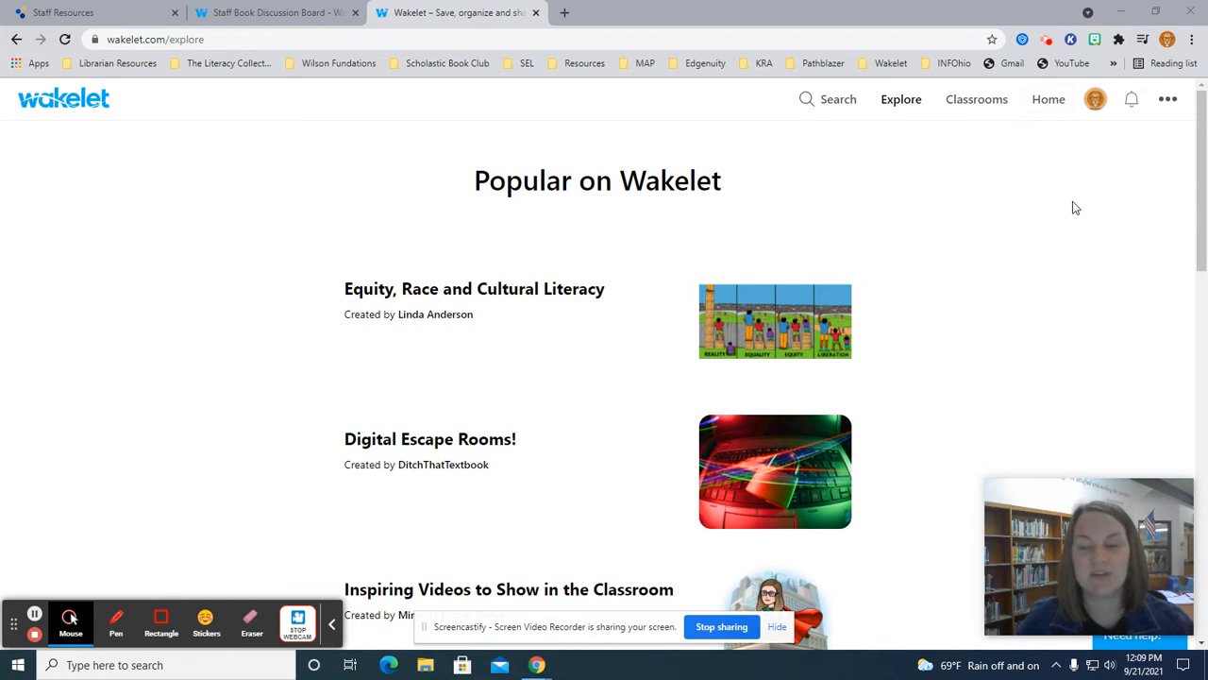
# Join the Staff Book Discussion Board from Group collections by pasting its contributor code.
pyautogui.click(1048, 101)
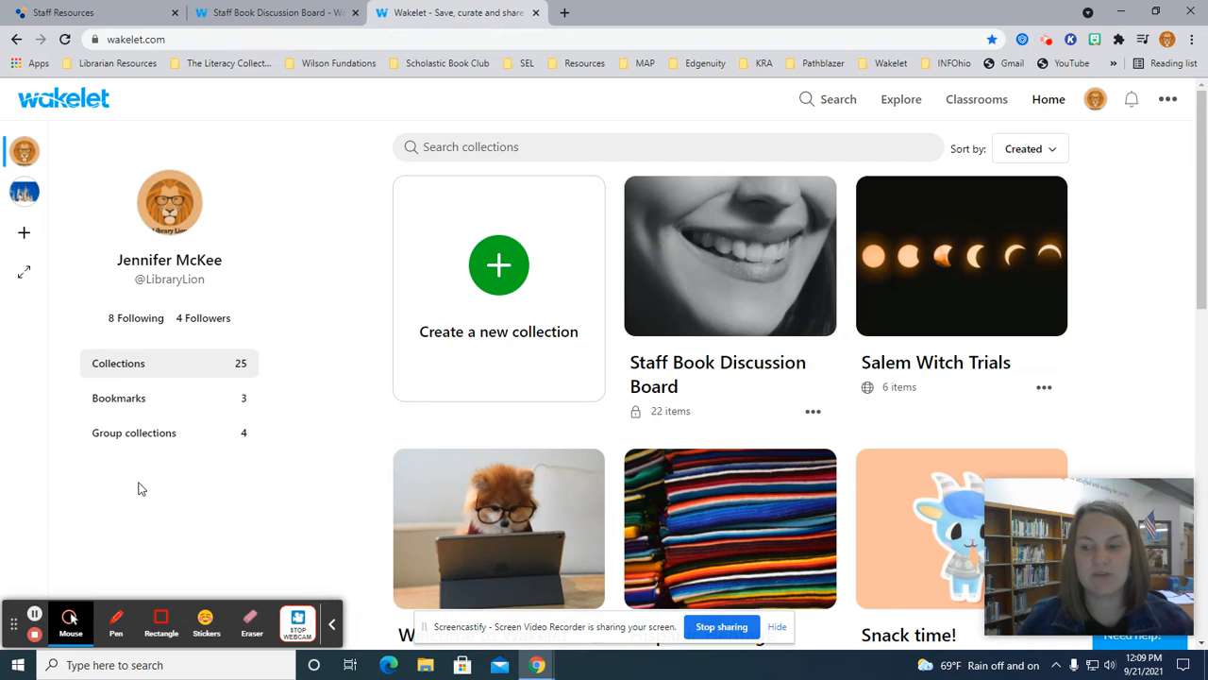
pyautogui.click(125, 436)
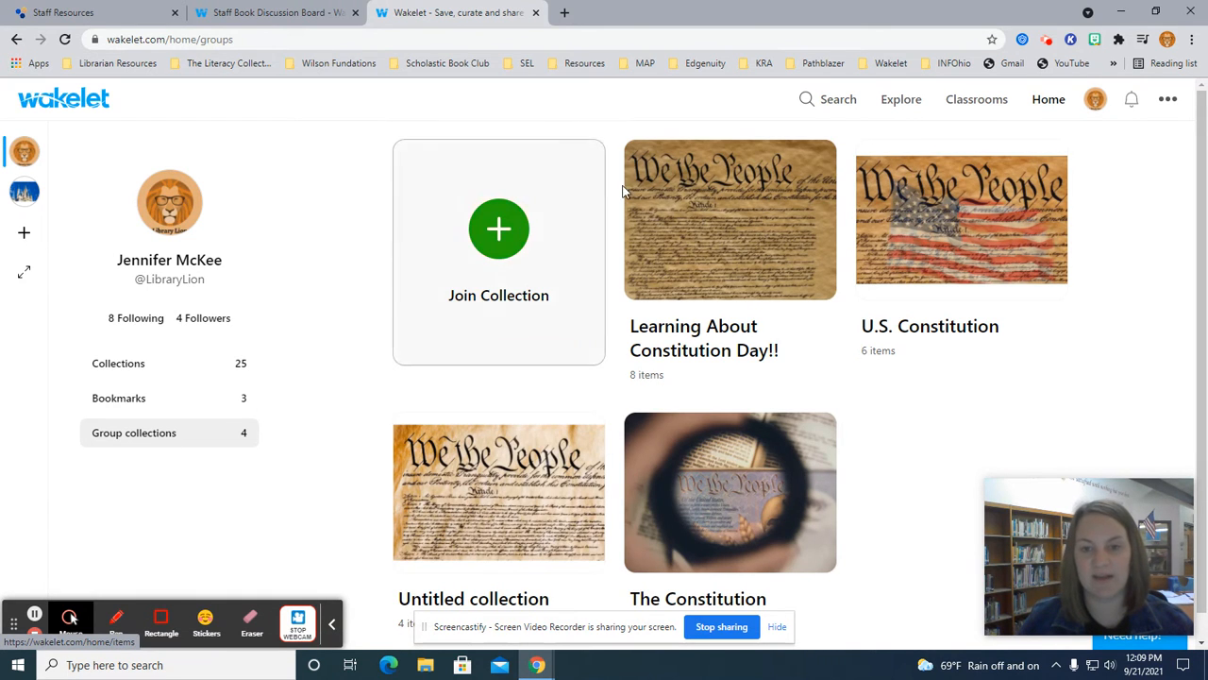
pyautogui.click(507, 251)
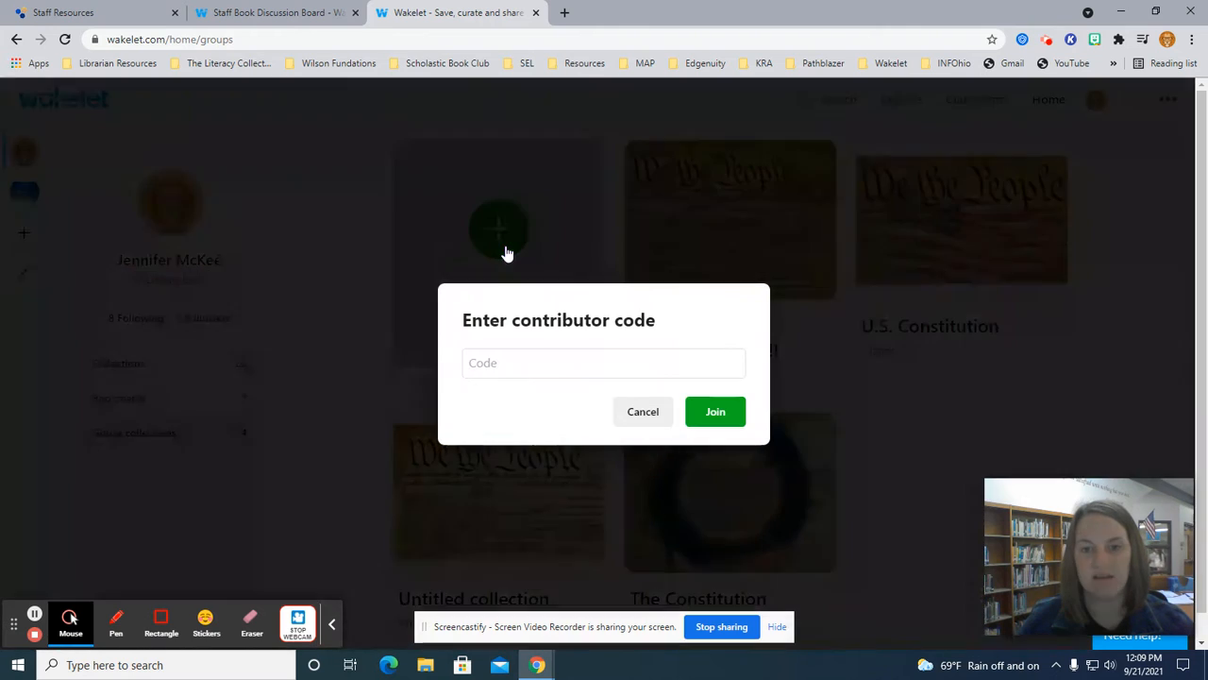
pyautogui.click(577, 373)
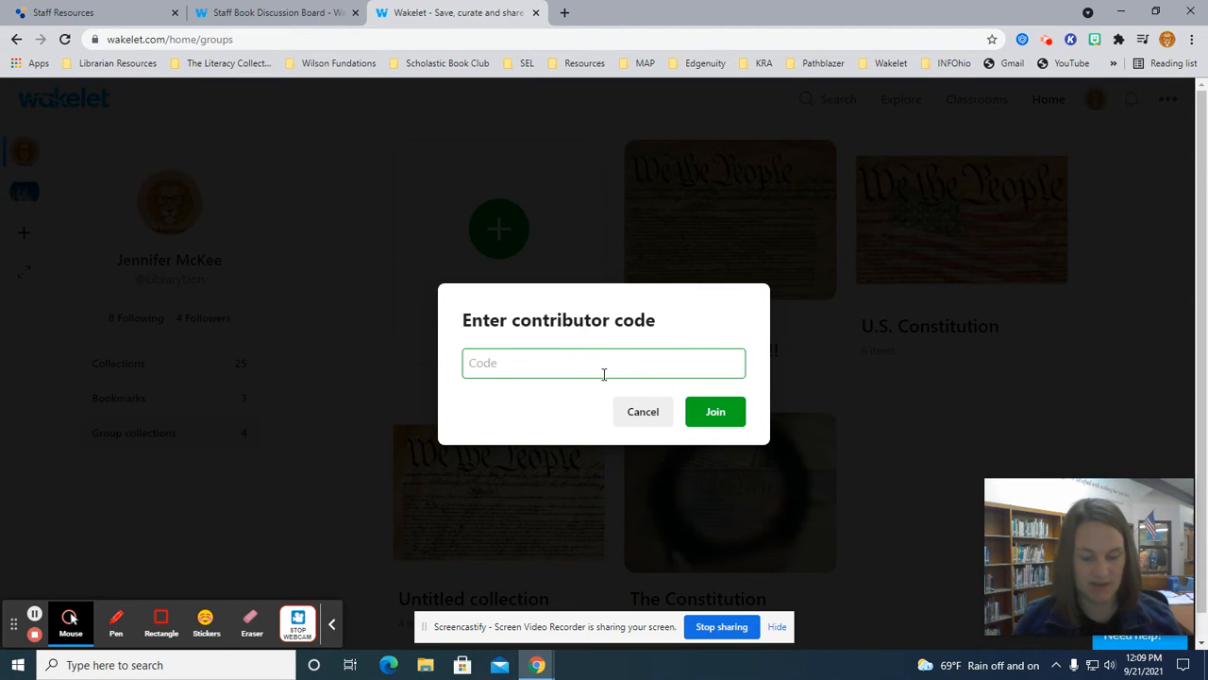
pyautogui.click(733, 422)
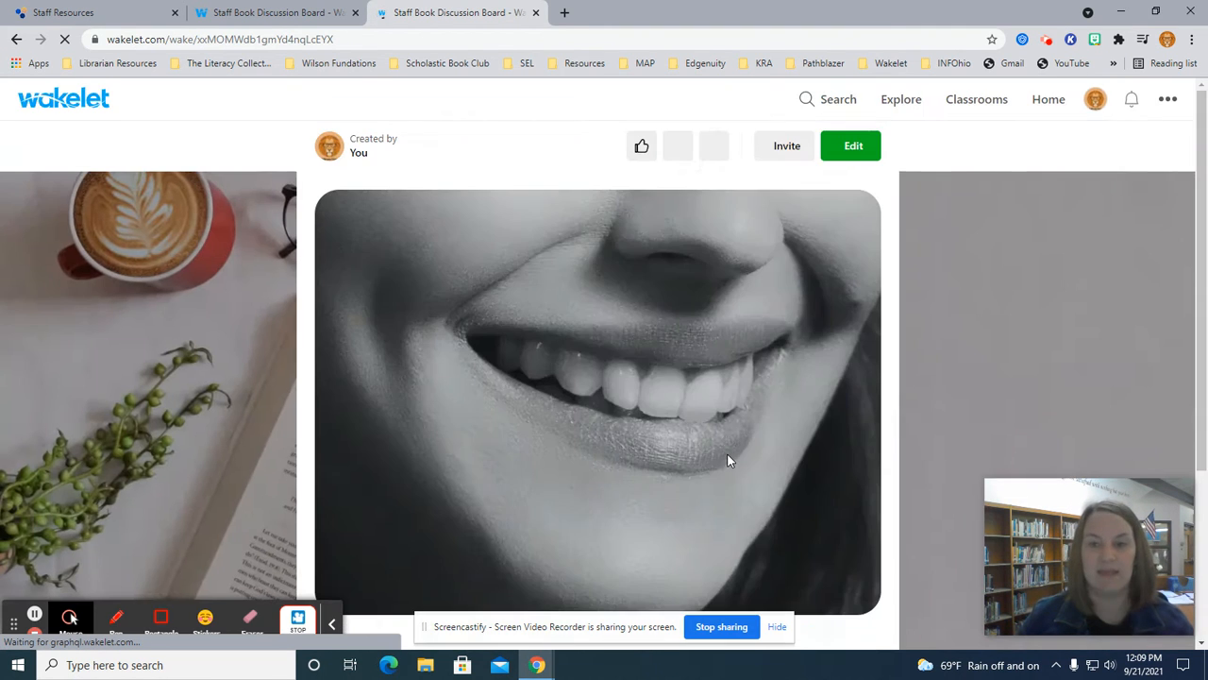
# Read the Staff Book Discussion Board from Welcome down to Poverty, then switch to Edit mode.
pyautogui.scroll(-3, 718, 401)
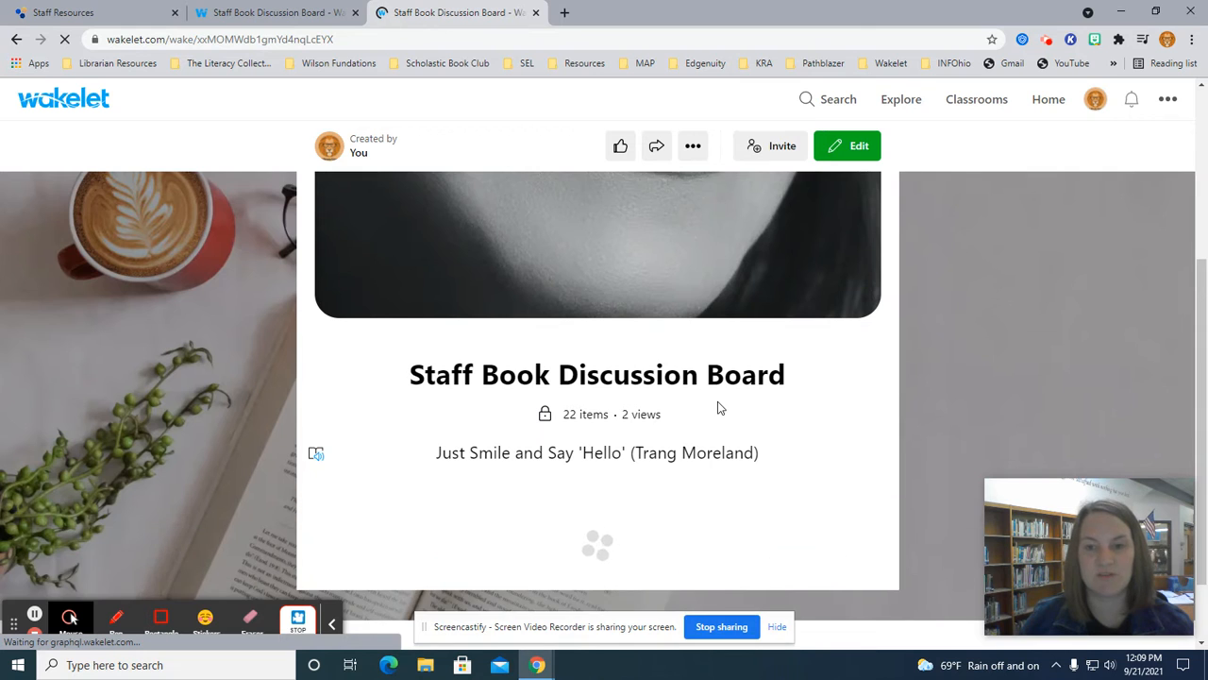
pyautogui.scroll(3, 718, 403)
pyautogui.scroll(-4, 717, 403)
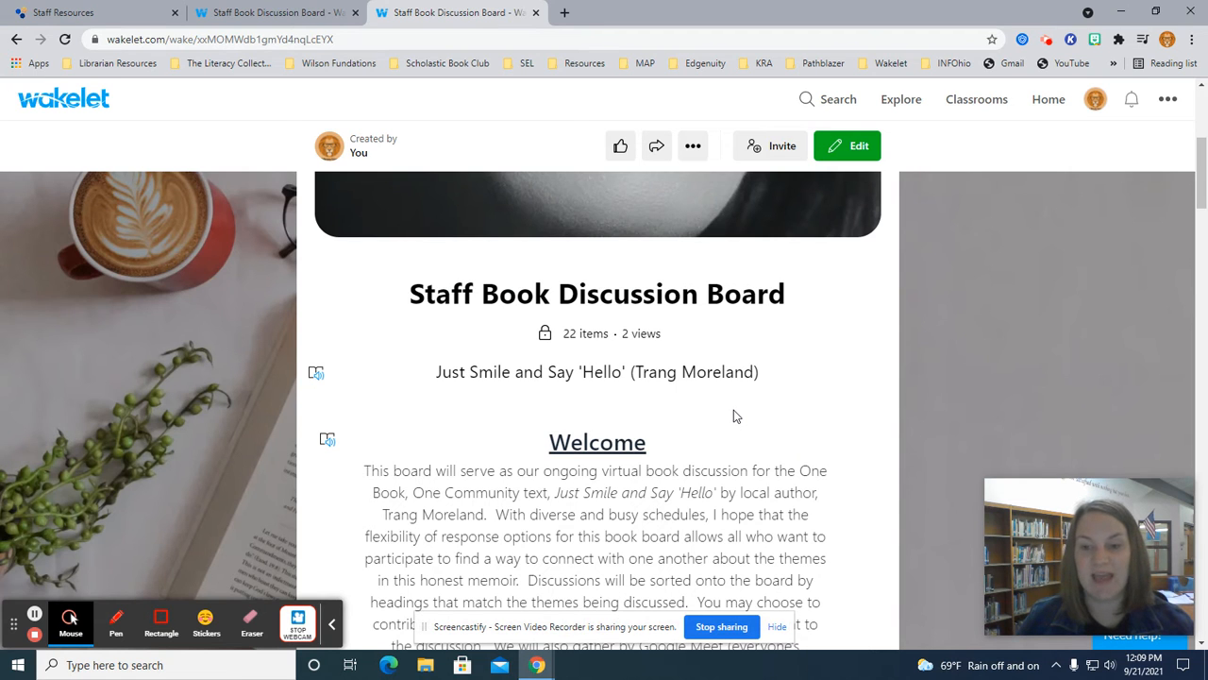
pyautogui.scroll(-1, 733, 415)
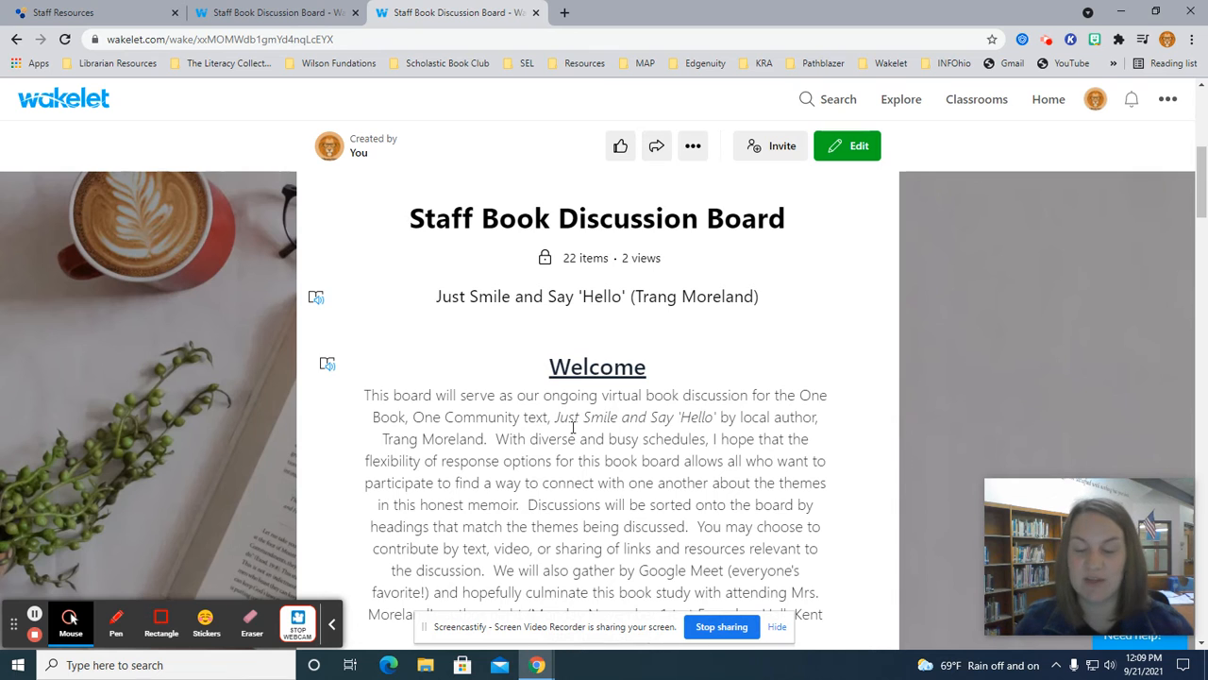
pyautogui.scroll(-3, 573, 425)
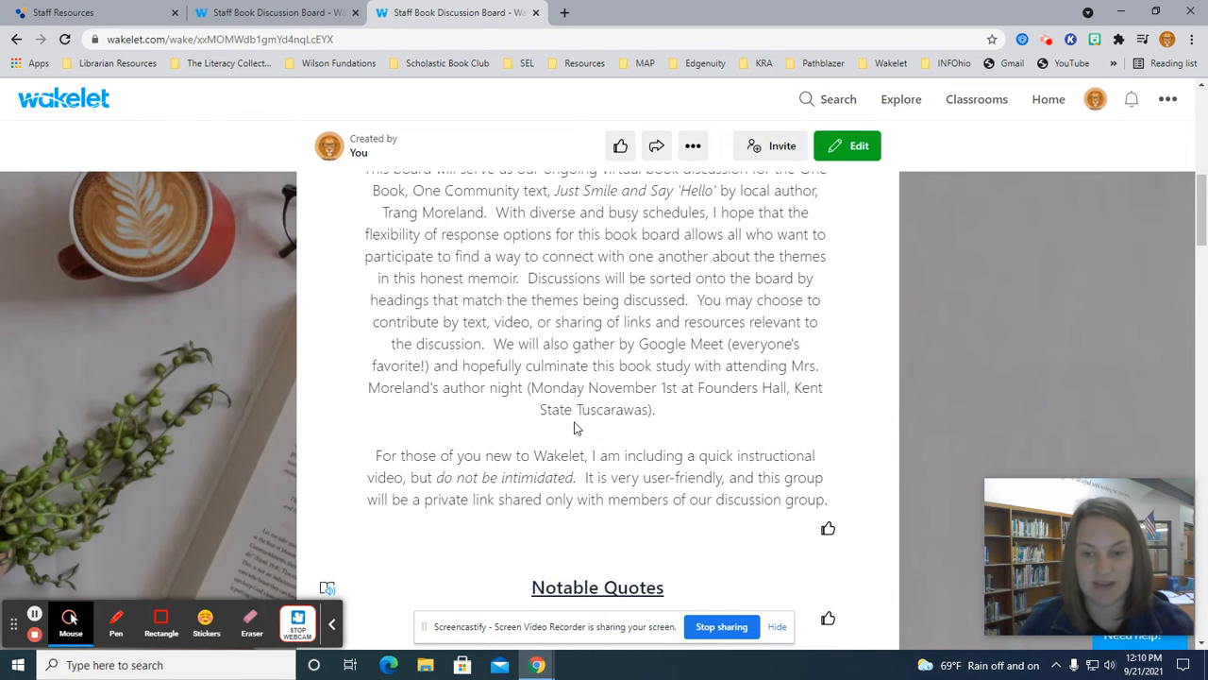
pyautogui.scroll(-2, 573, 428)
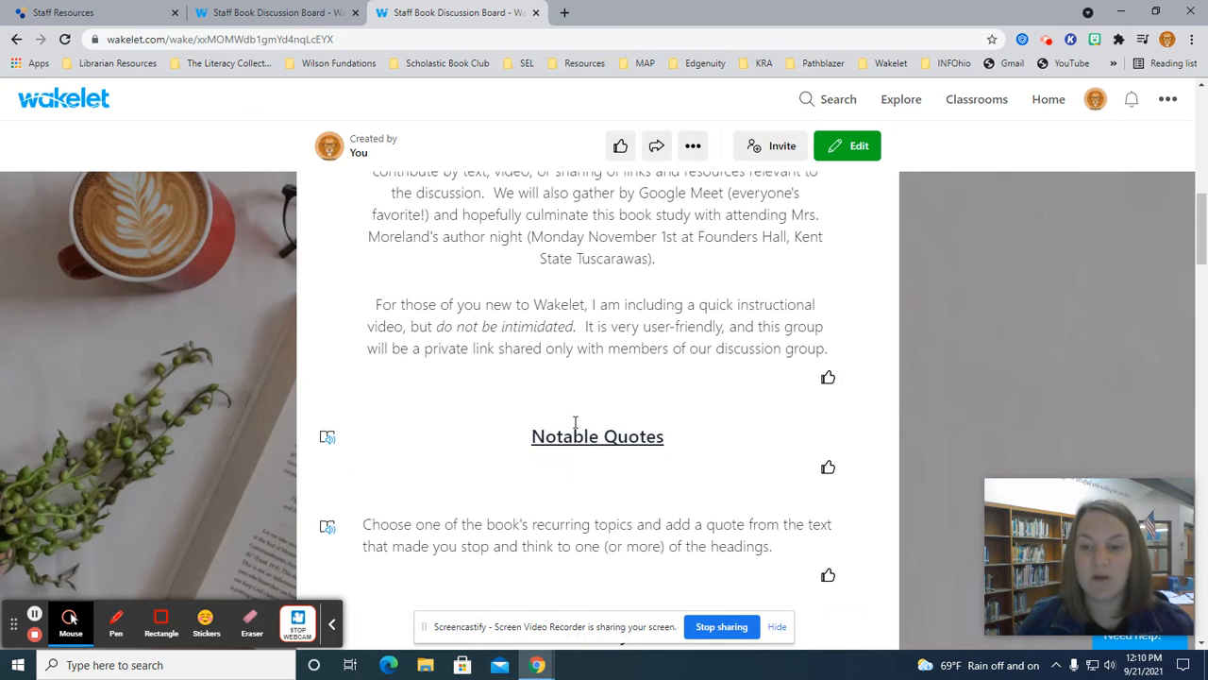
pyautogui.scroll(-2, 575, 422)
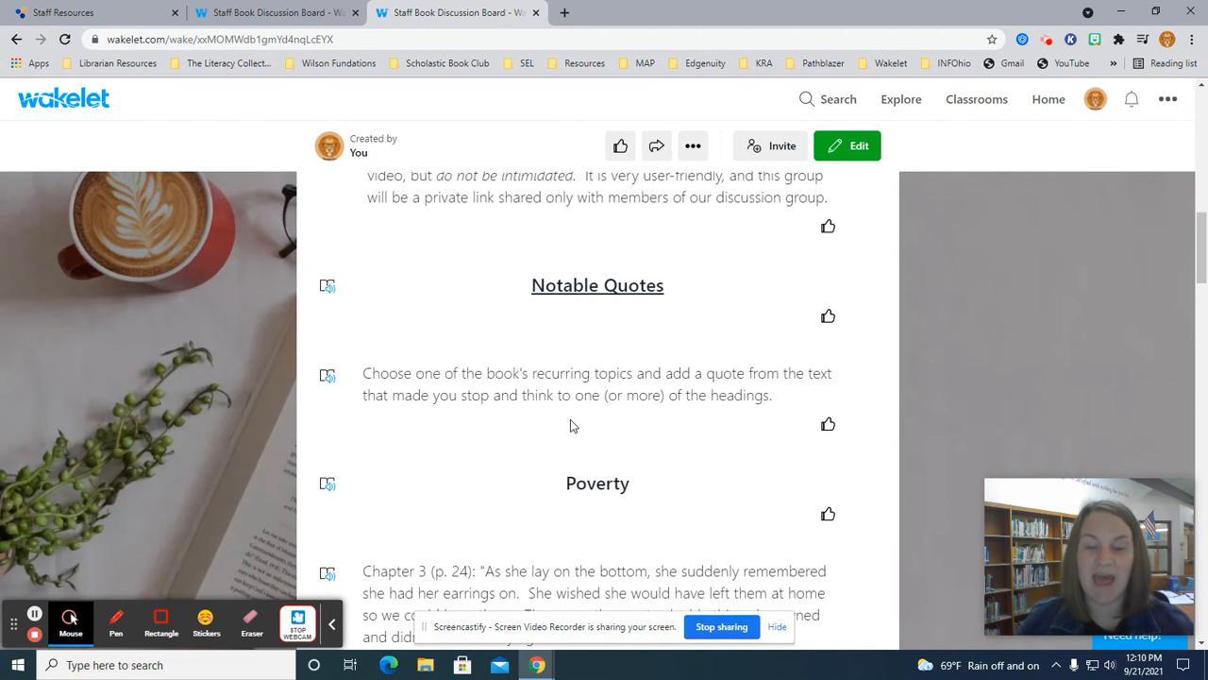
pyautogui.scroll(-2, 570, 425)
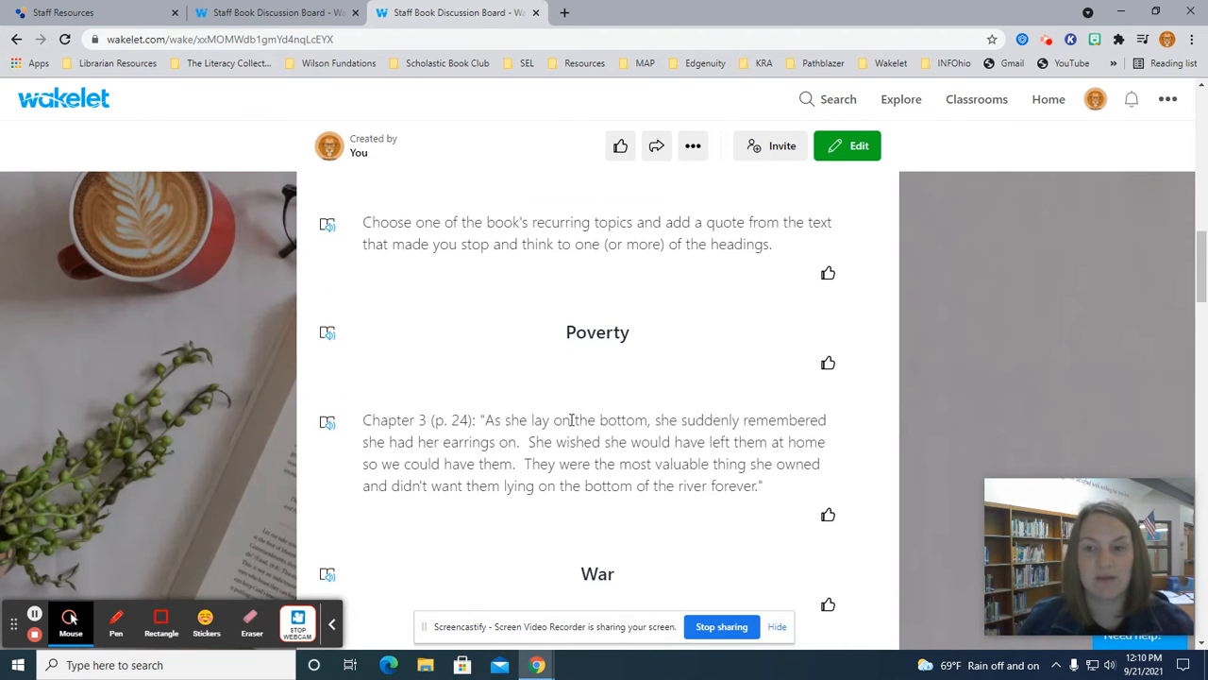
pyautogui.click(856, 151)
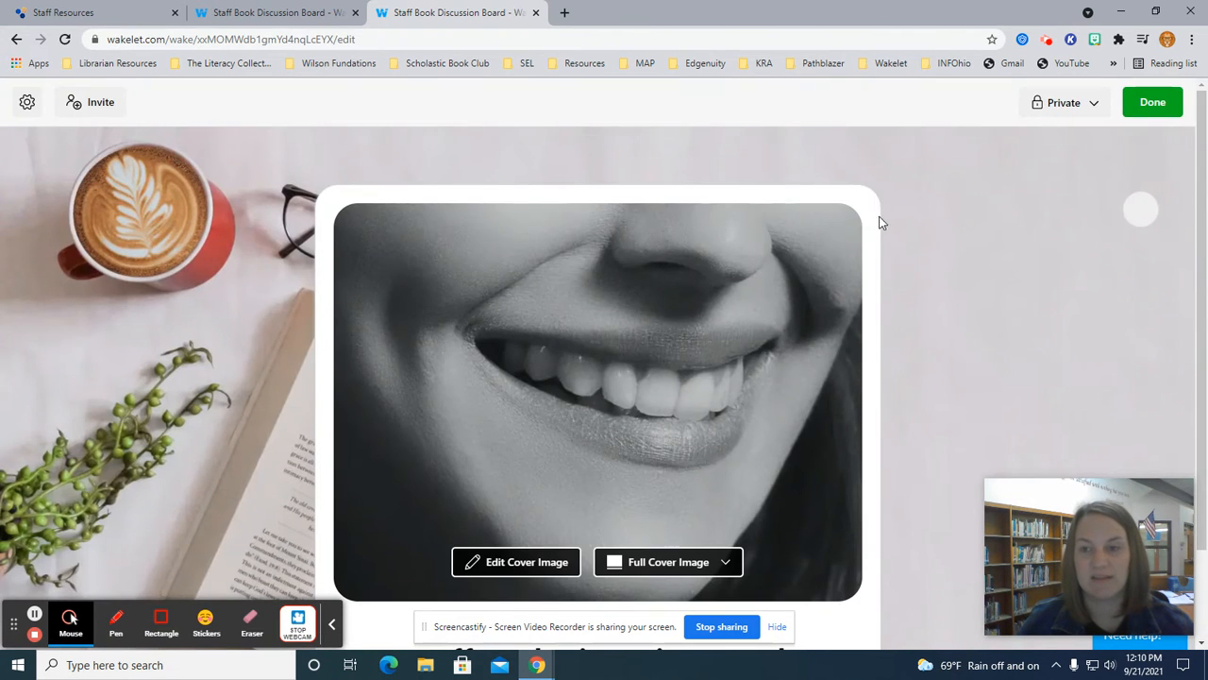
# Scroll the editor to the War heading and bring up add-item options before Education.
pyautogui.scroll(-5, 849, 215)
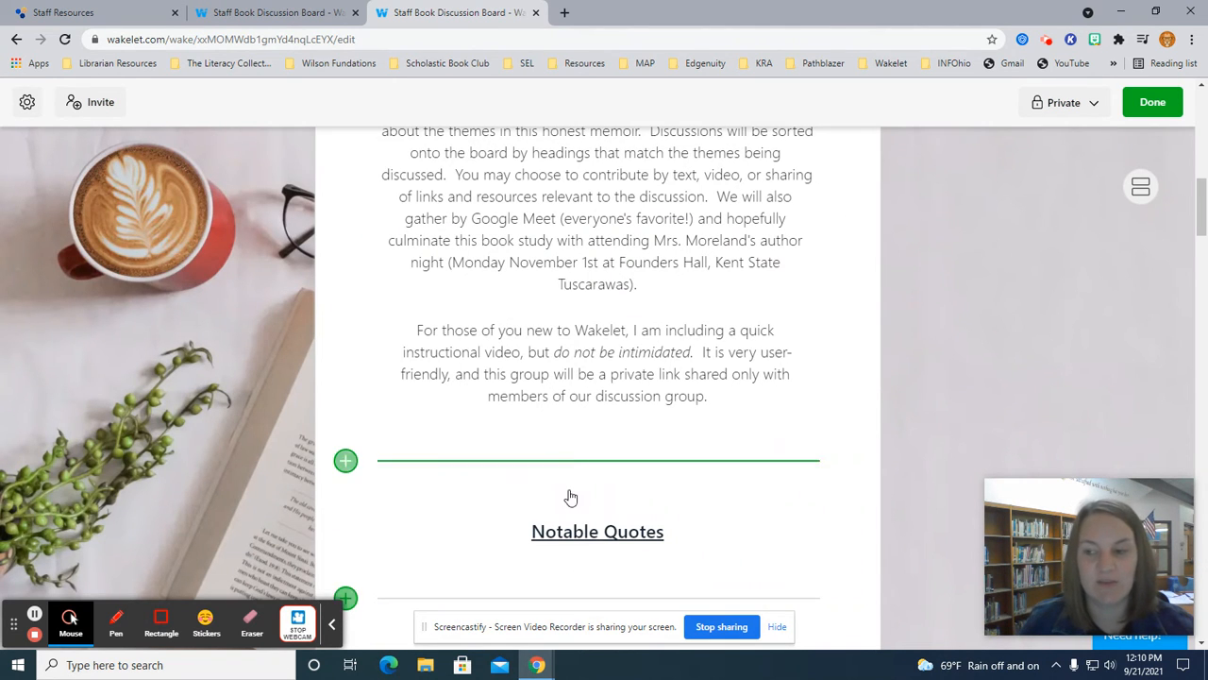
pyautogui.scroll(-2, 617, 421)
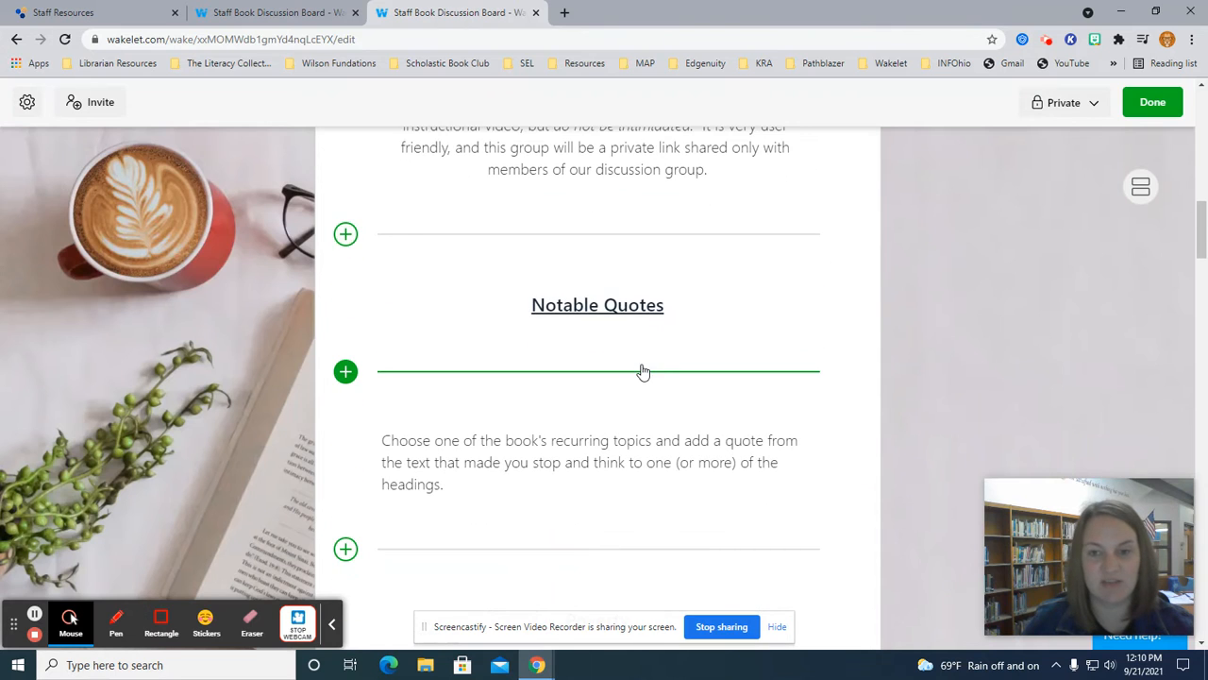
pyautogui.scroll(-2, 644, 372)
pyautogui.scroll(-3, 647, 372)
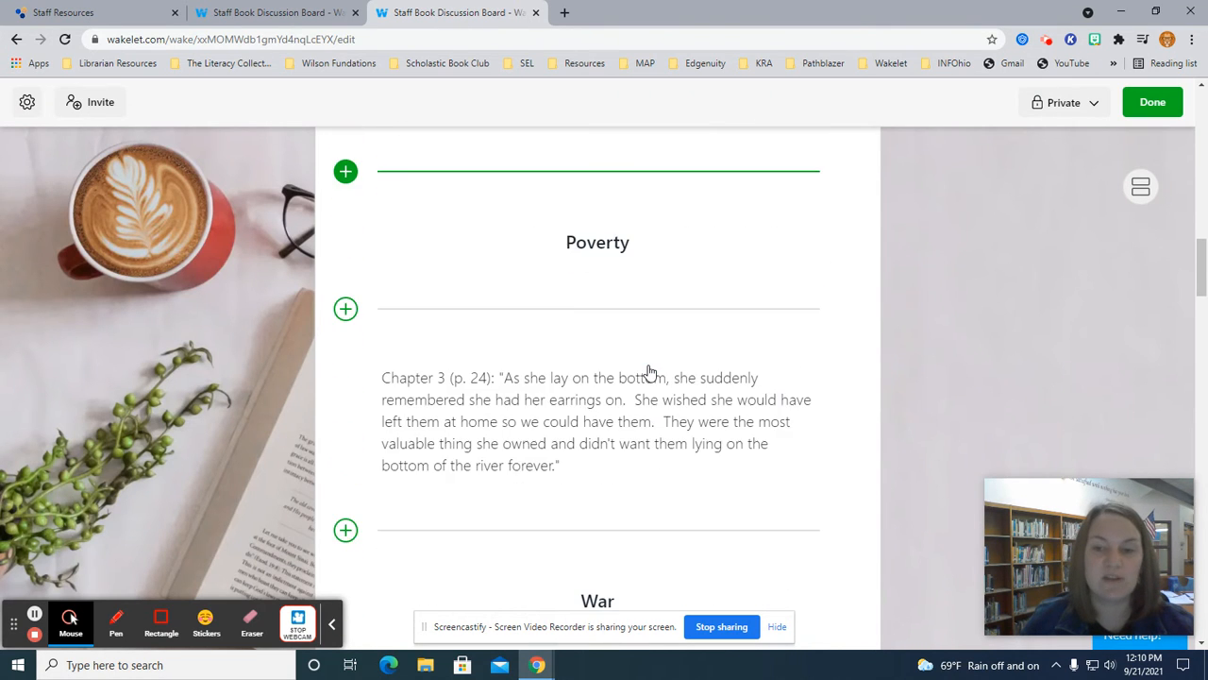
pyautogui.scroll(-2, 647, 364)
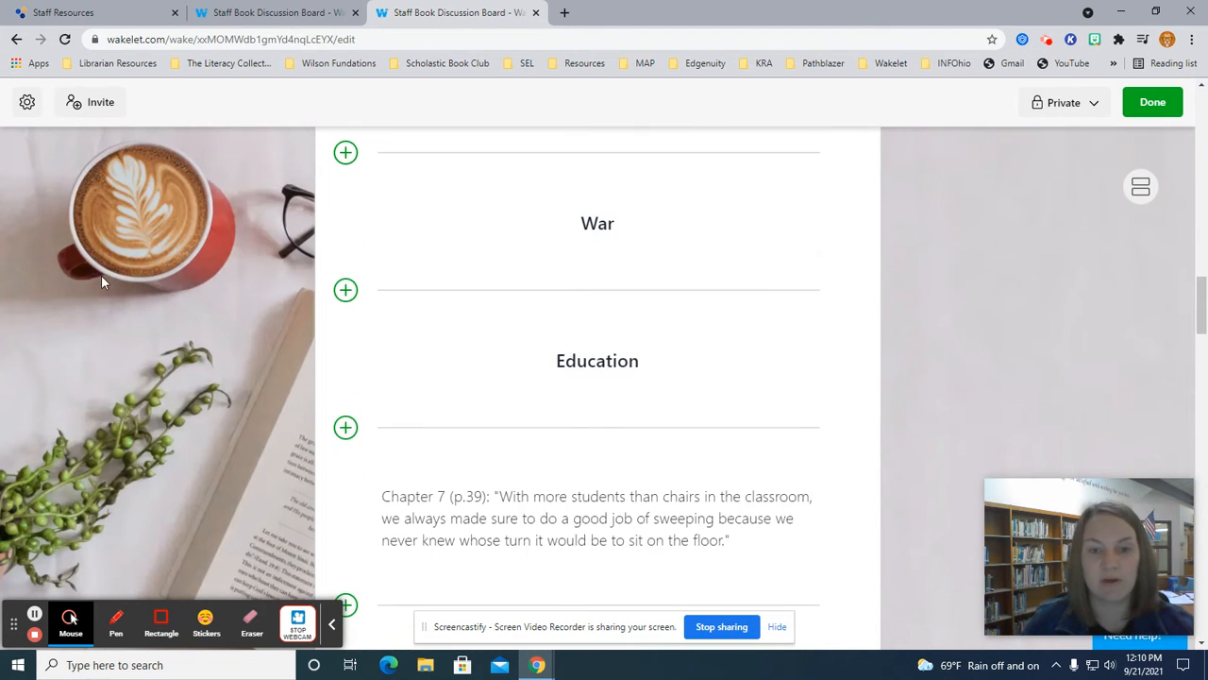
pyautogui.click(343, 298)
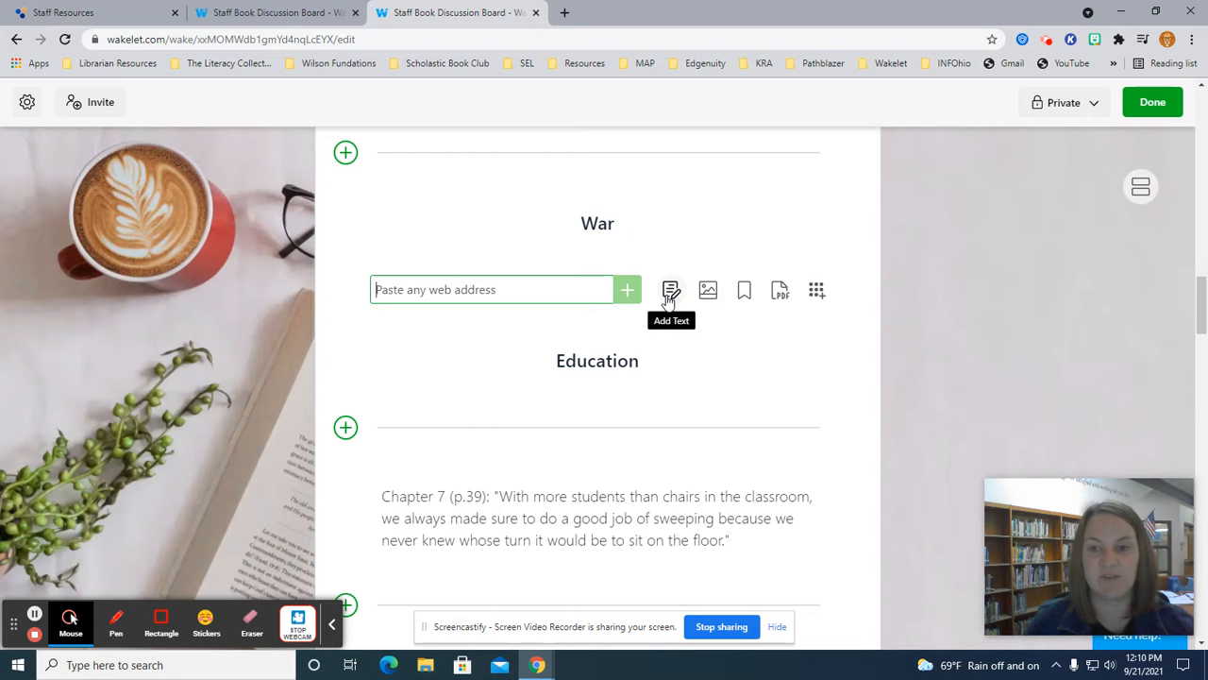
# Add a text card reading 'quote' between the War and Education headings.
pyautogui.click(668, 294)
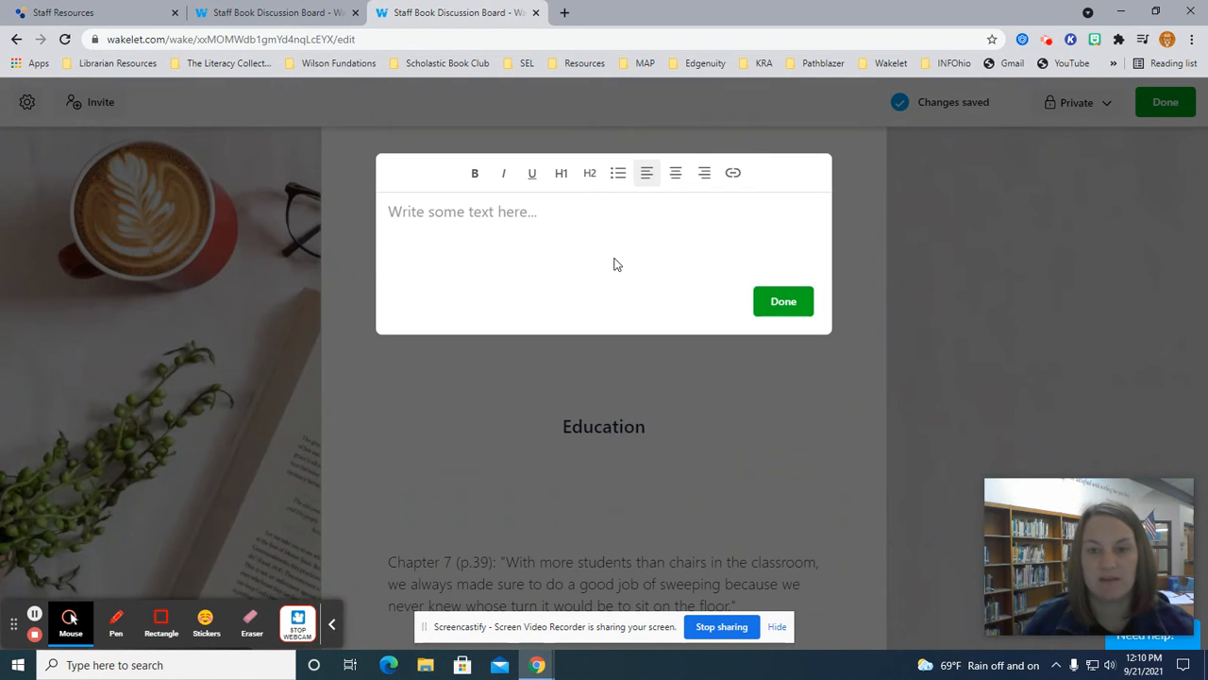
pyautogui.click(605, 238)
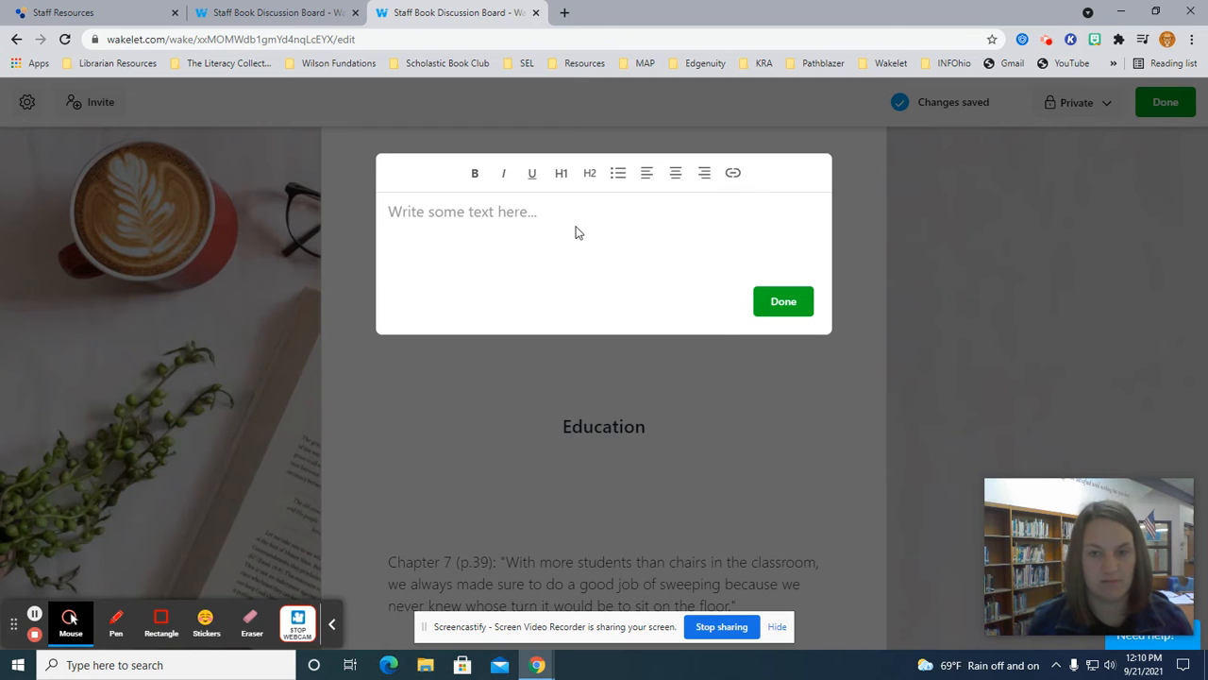
pyautogui.click(505, 216)
pyautogui.write('quote')
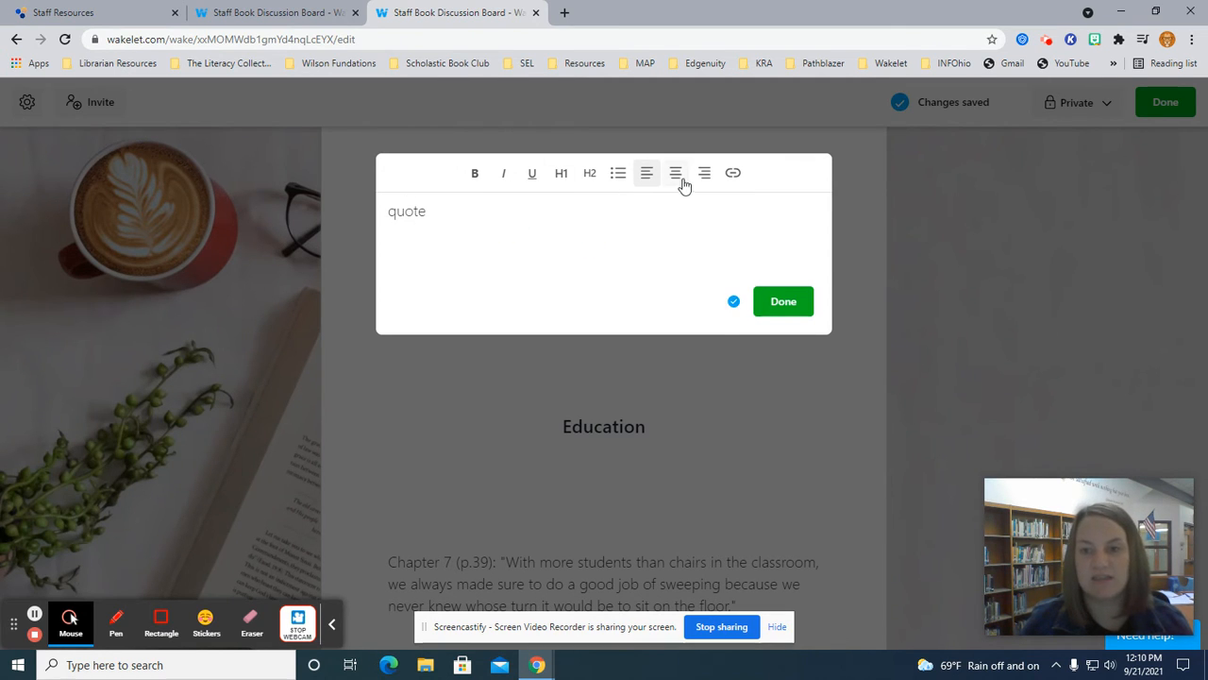
pyautogui.click(787, 303)
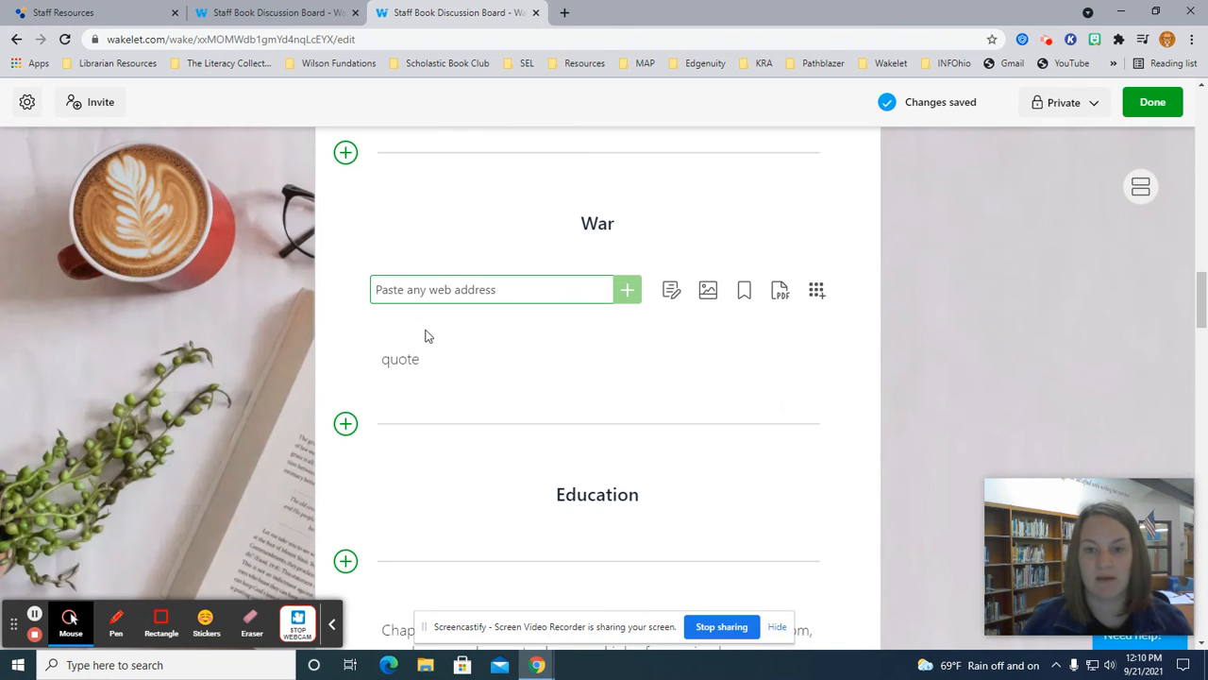
# Delete the 'quote' text card from under the War heading.
pyautogui.moveTo(415, 364)
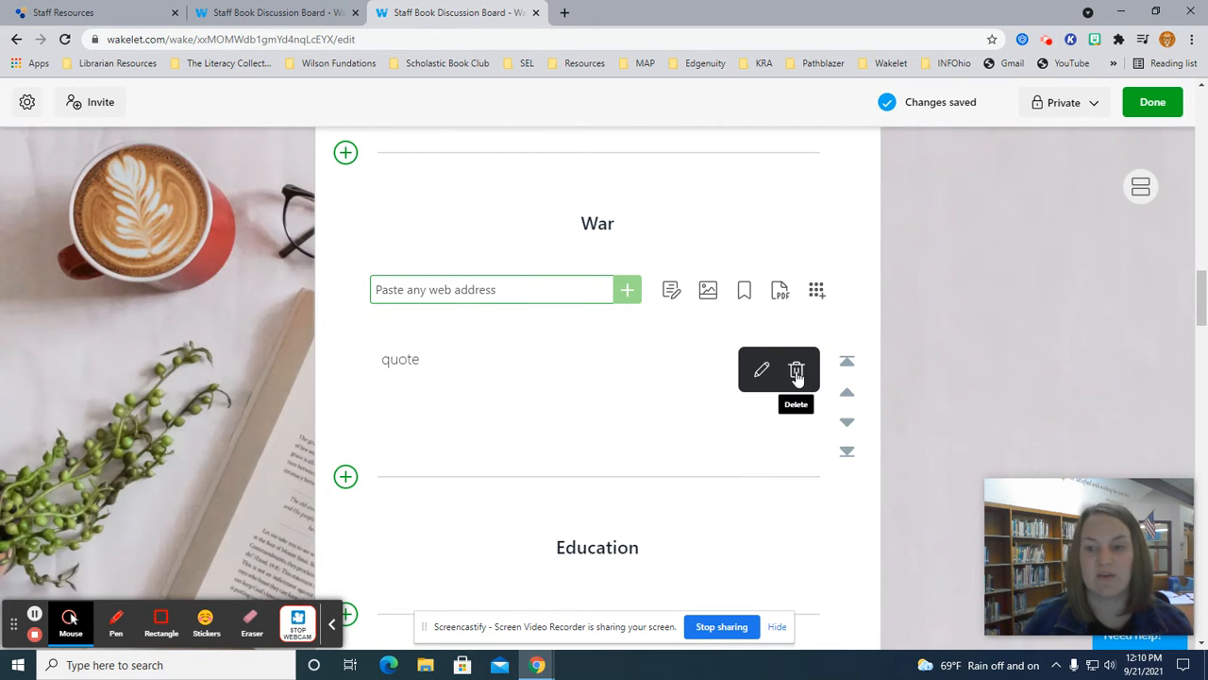
pyautogui.click(797, 371)
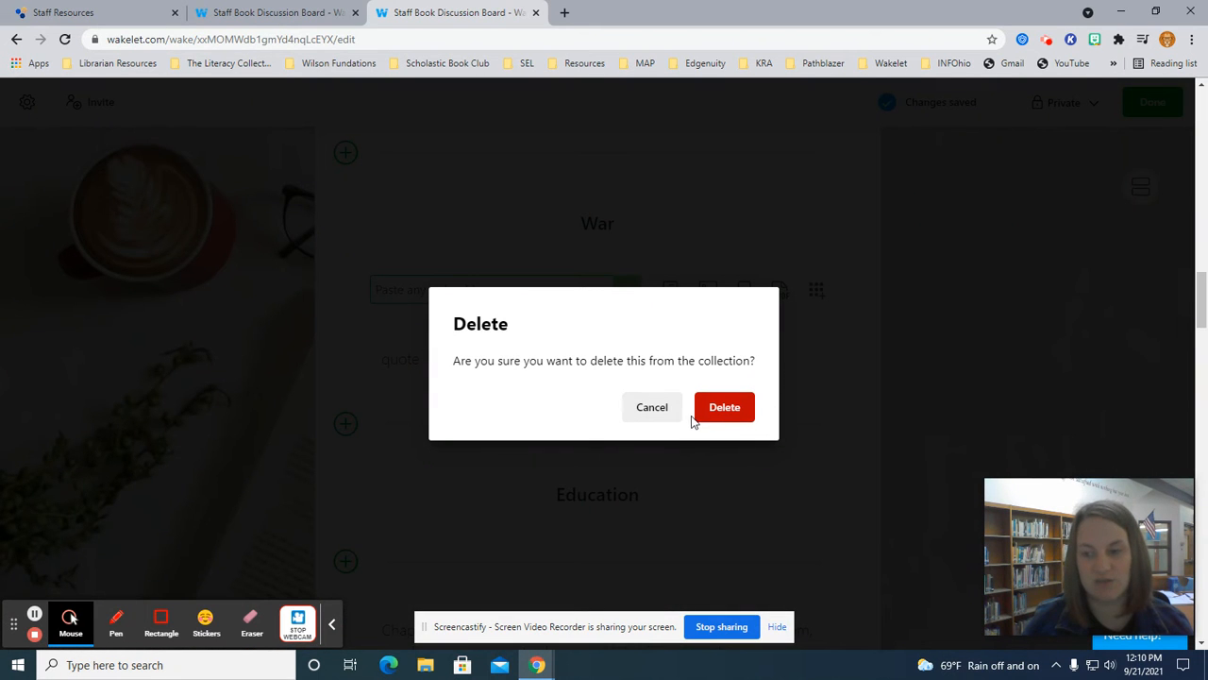
pyautogui.click(654, 419)
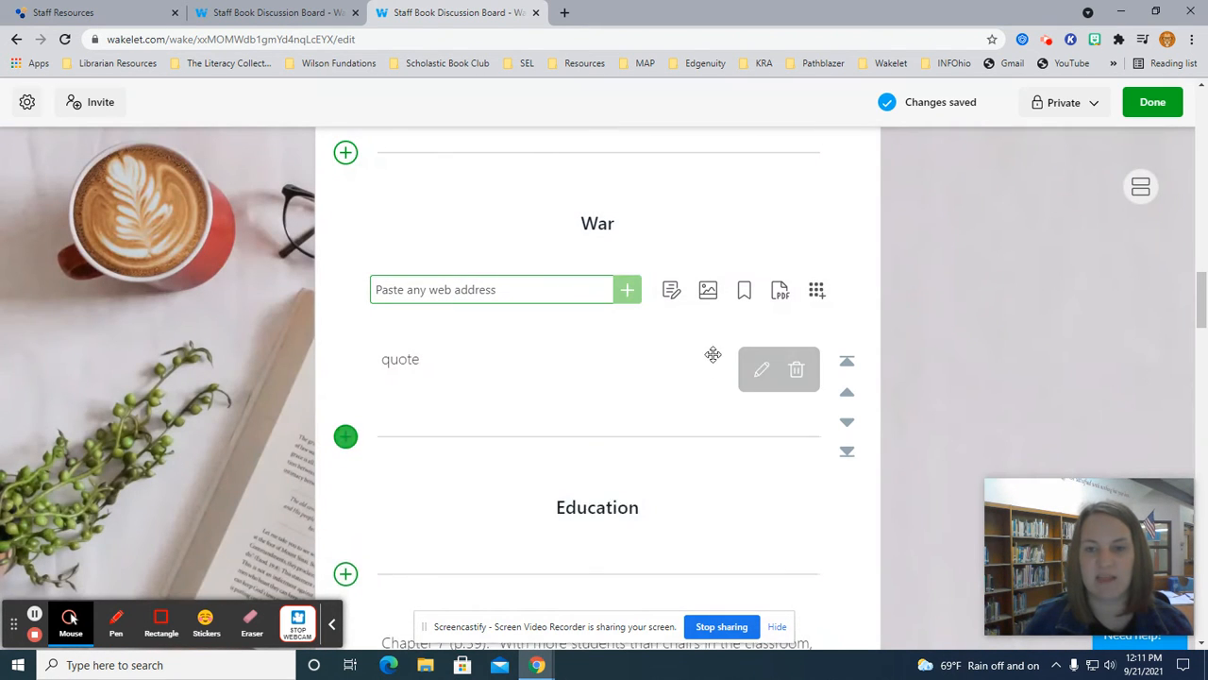
pyautogui.click(761, 370)
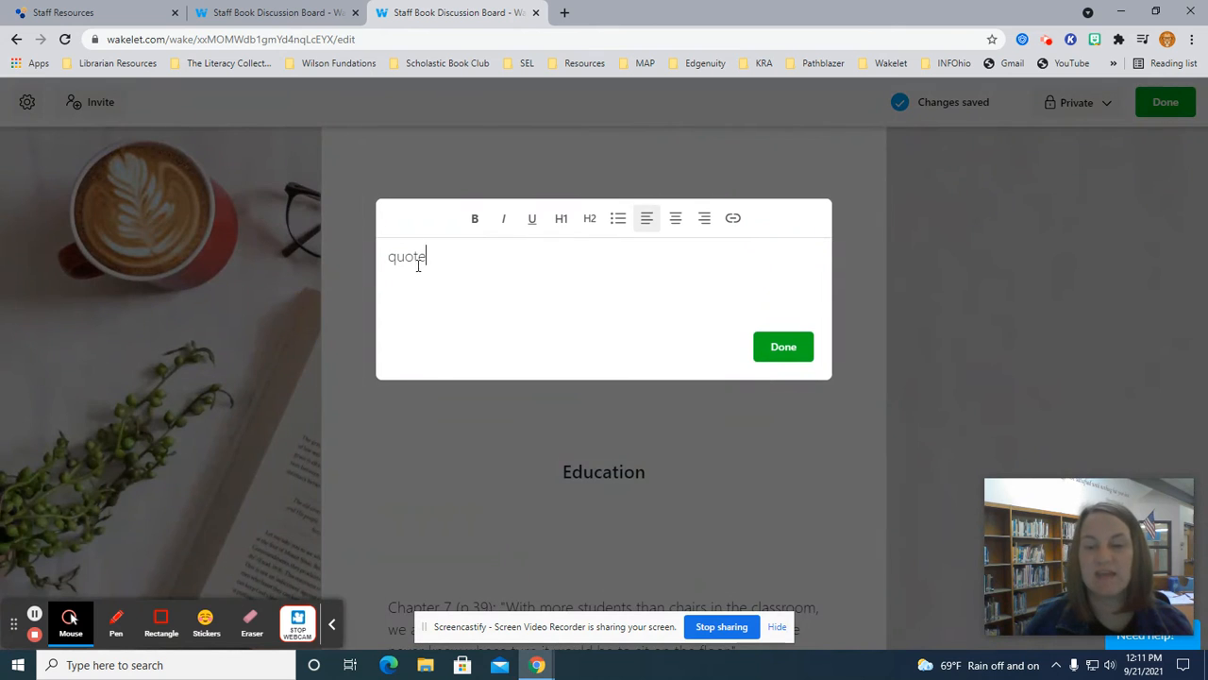
pyautogui.click(761, 354)
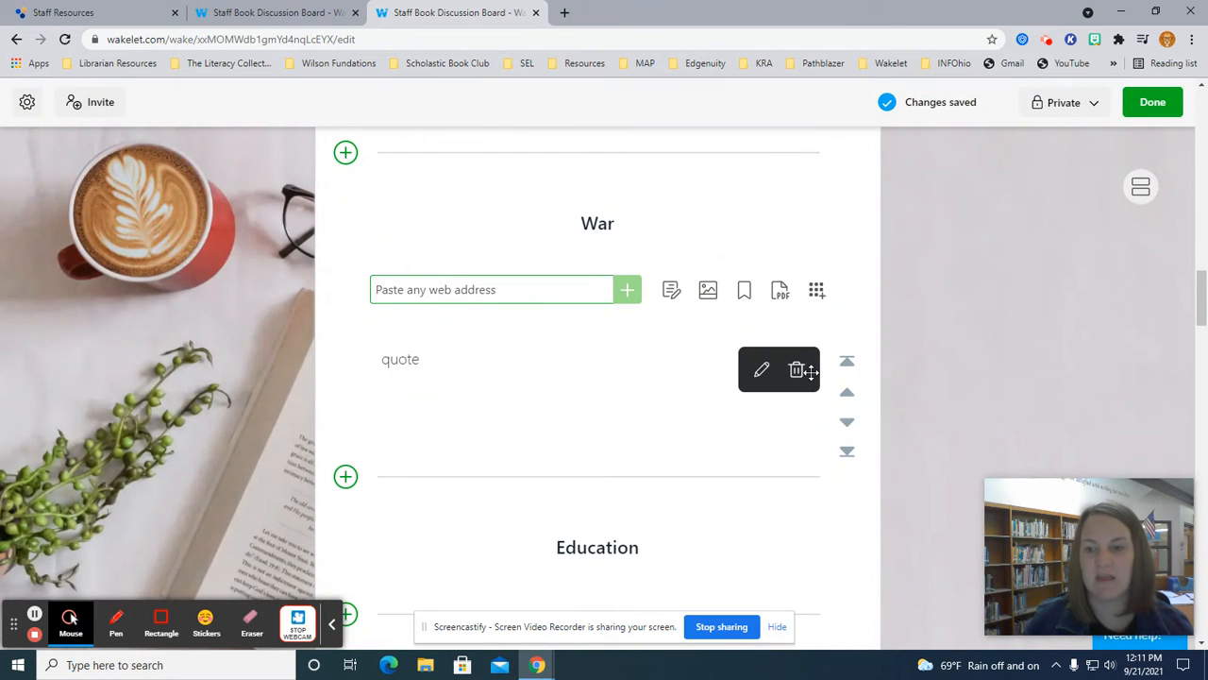
pyautogui.click(797, 370)
pyautogui.click(710, 417)
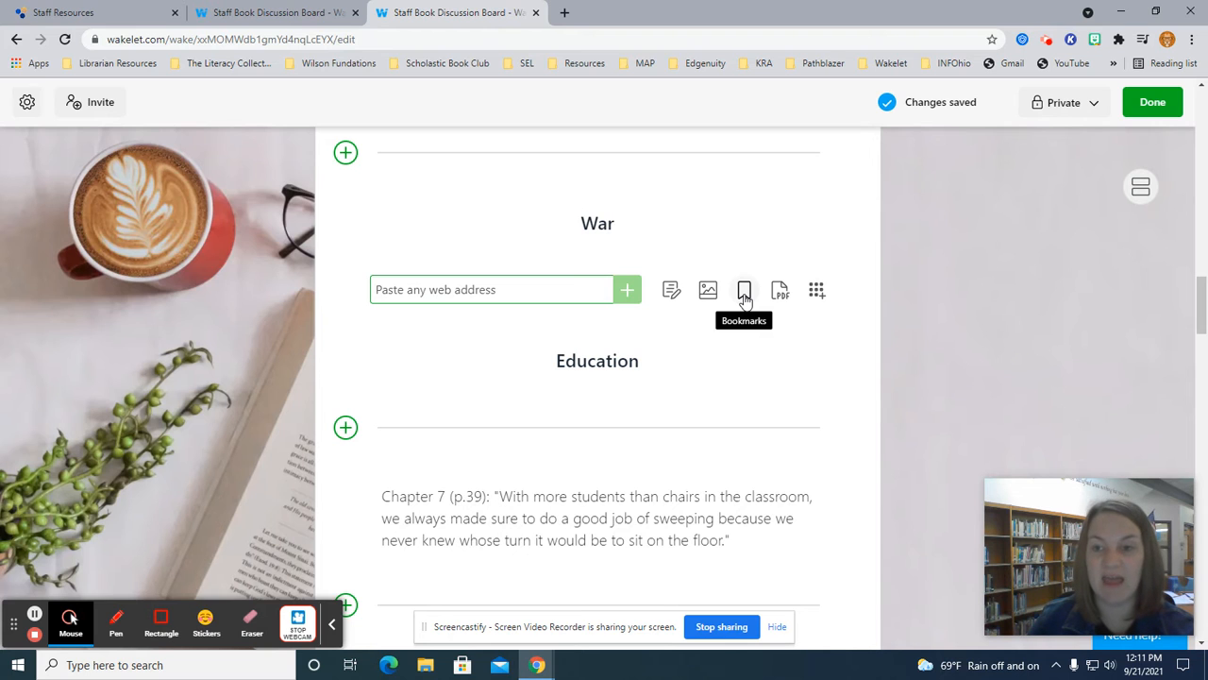
pyautogui.moveTo(377, 238)
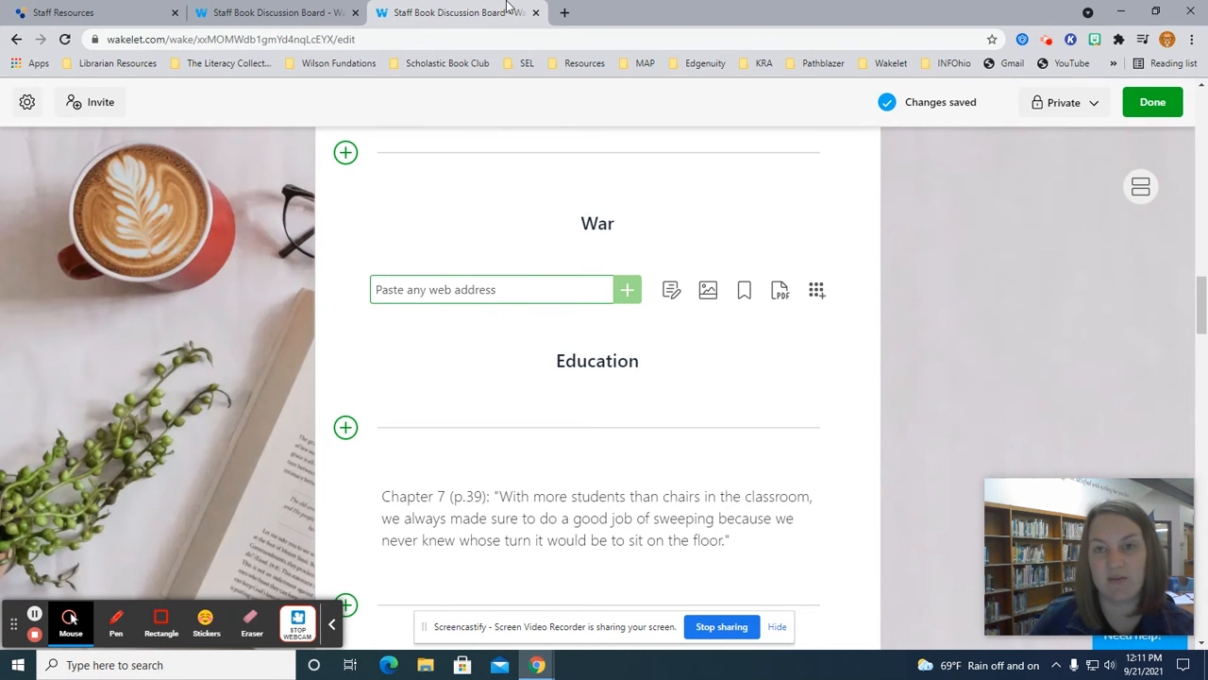
# Search Google for 'vietnamese cooking' in a new tab and open 21 Simple Vietnamese Recipes.
pyautogui.click(565, 12)
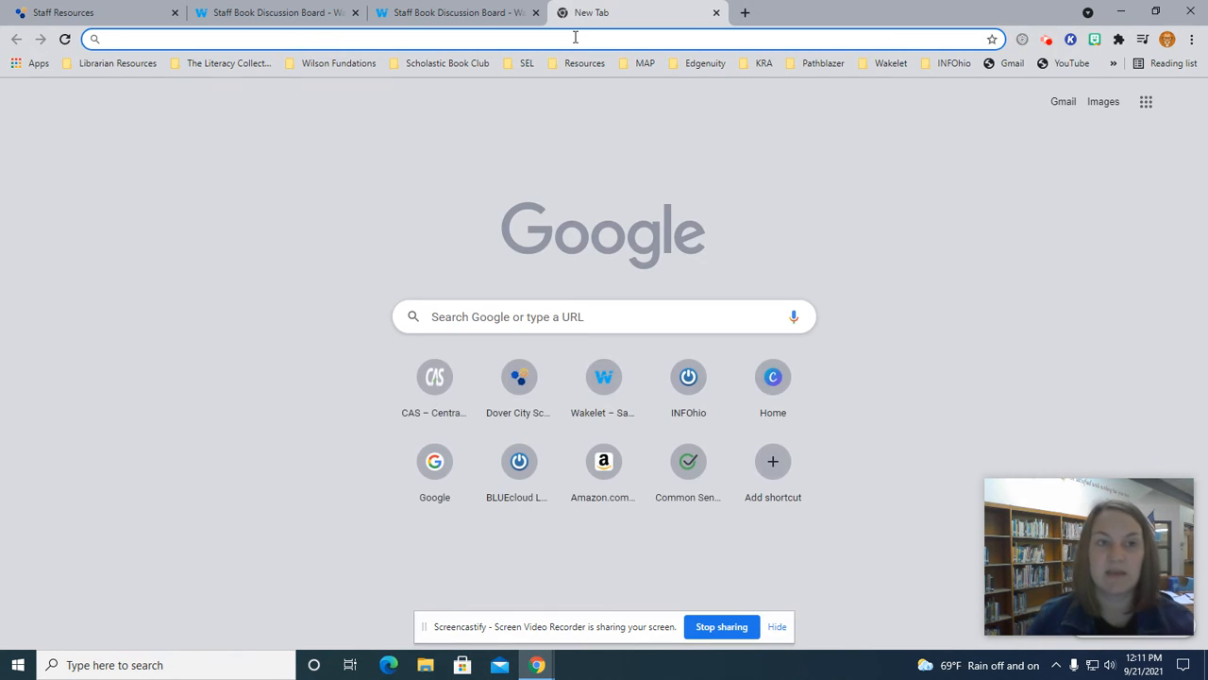
pyautogui.write('vietn')
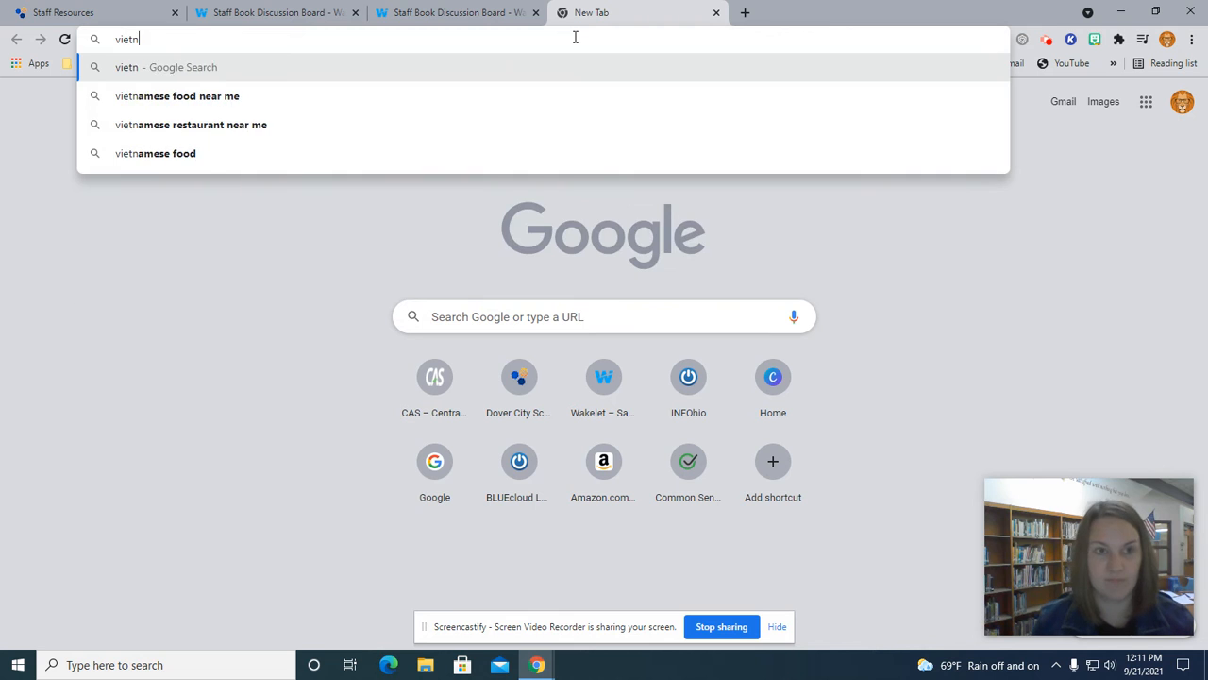
pyautogui.write('amese cooking')
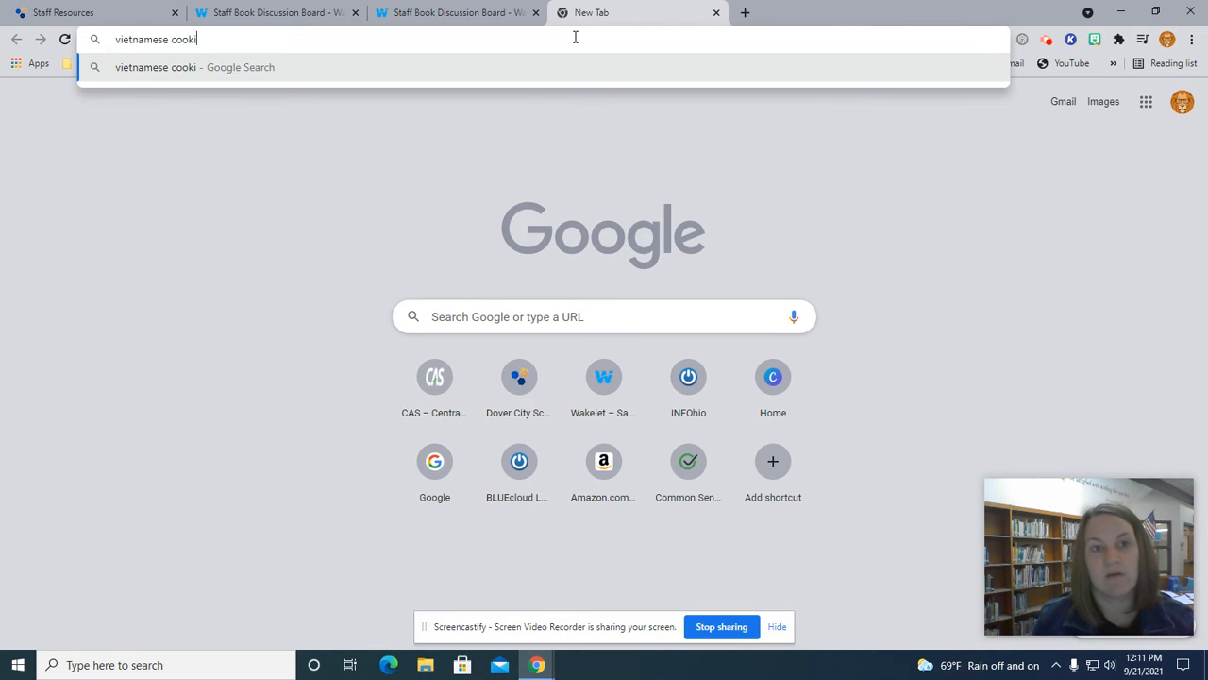
pyautogui.press('Return')
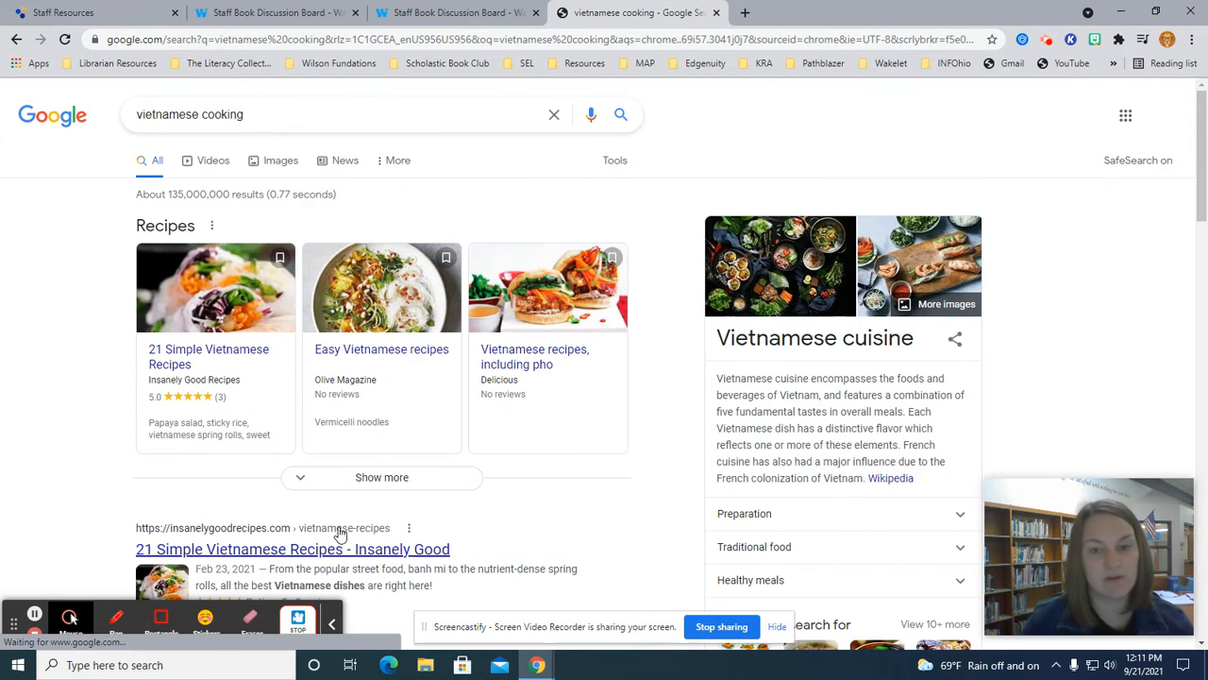
pyautogui.click(268, 354)
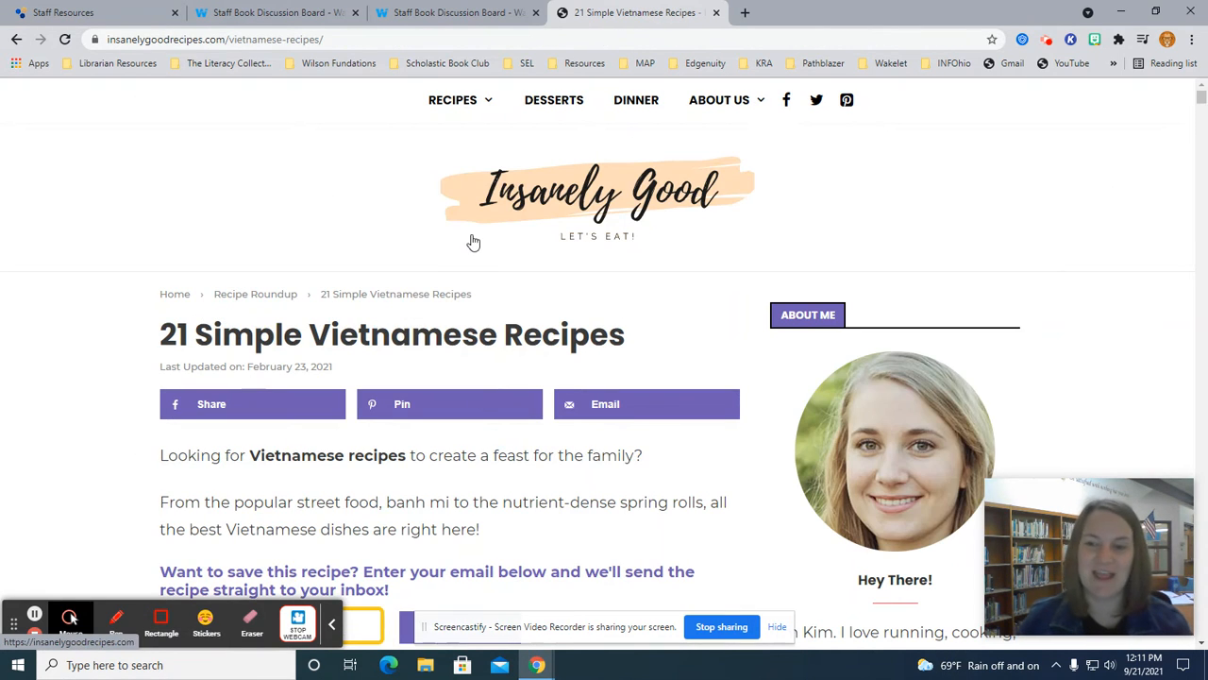
# Copy the recipe page's web address and go back to the Wakelet board tab.
pyautogui.click(392, 43)
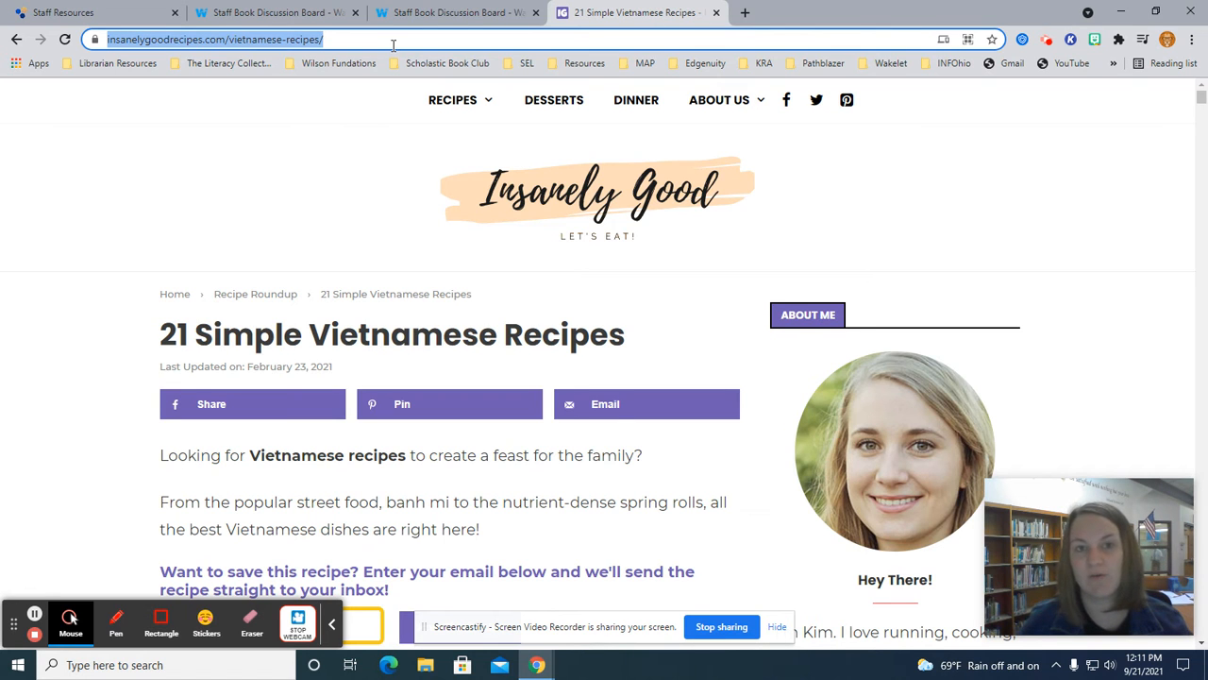
pyautogui.rightClick(398, 39)
pyautogui.click(475, 149)
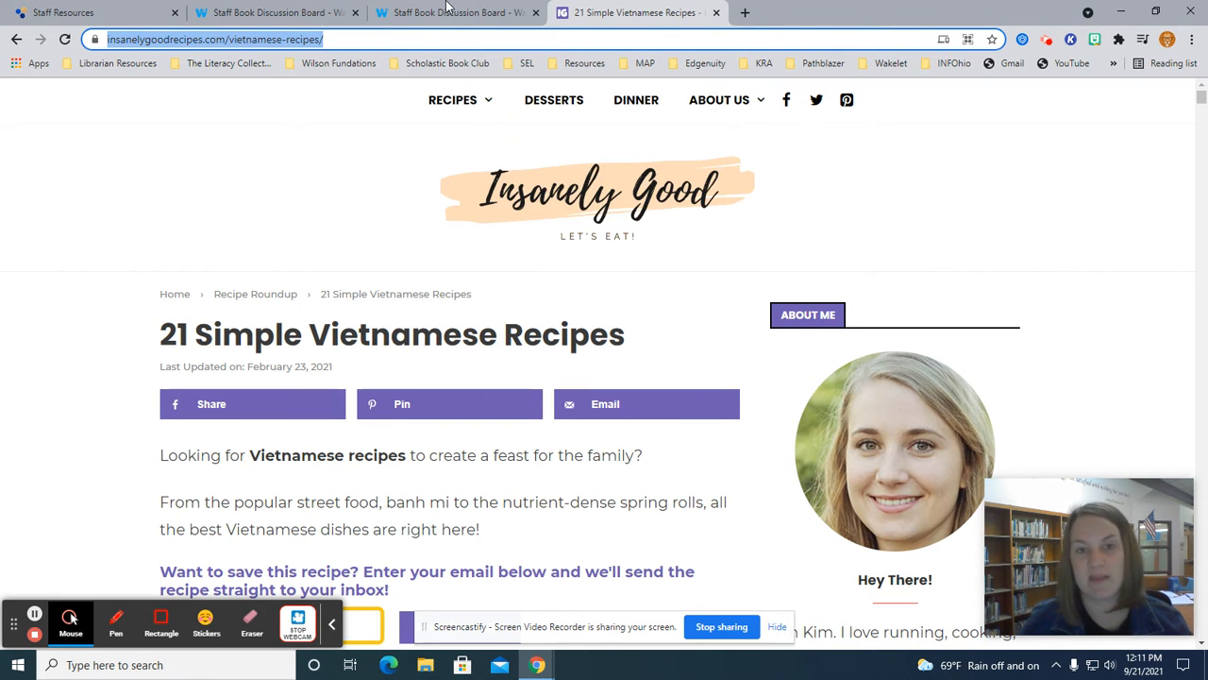
pyautogui.click(455, 12)
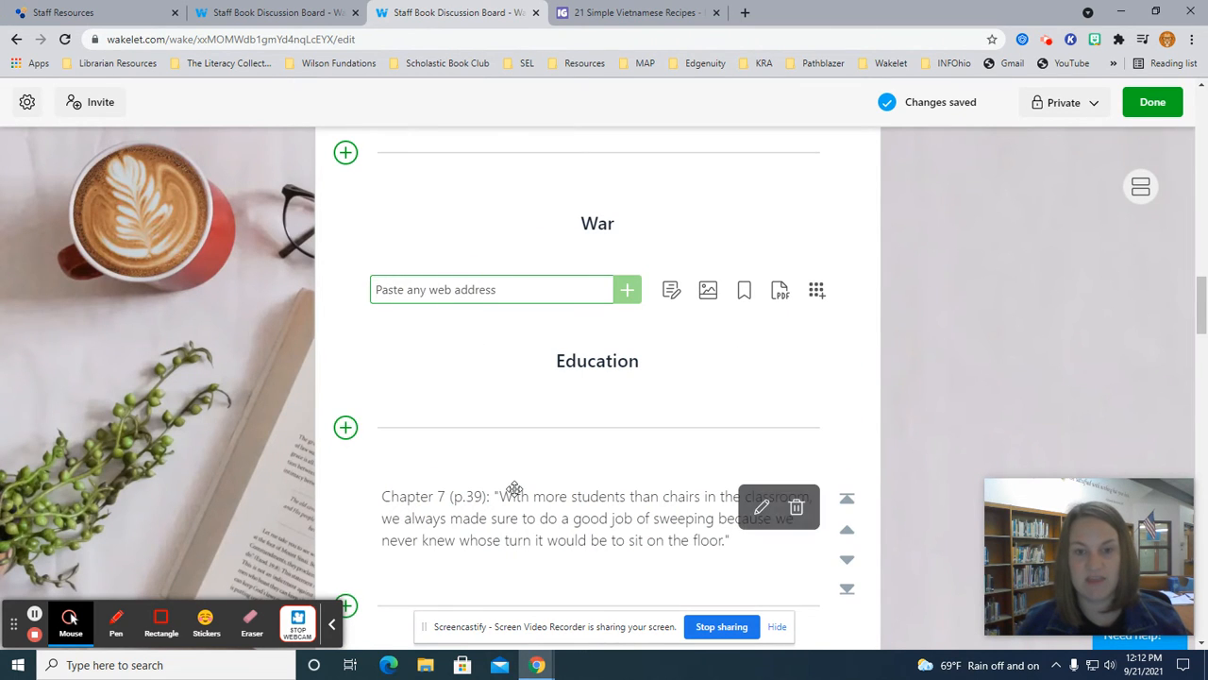
pyautogui.hotkey('ctrl', 'v')
pyautogui.press('Return')
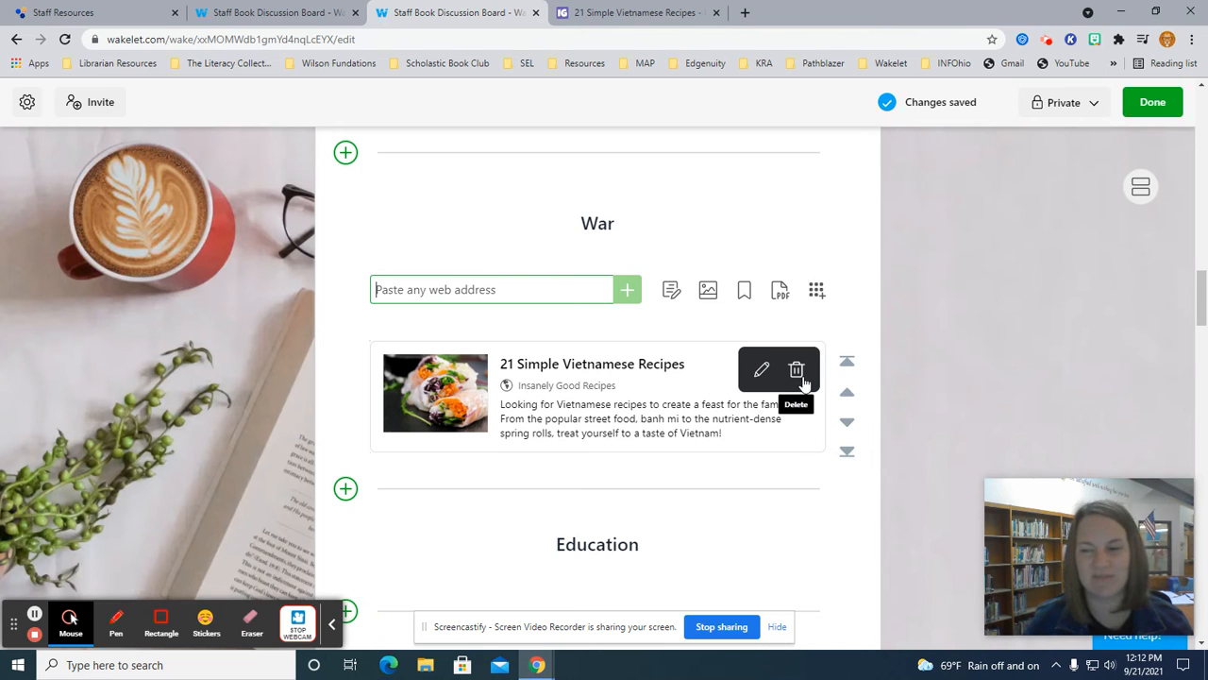
pyautogui.click(801, 378)
pyautogui.click(747, 405)
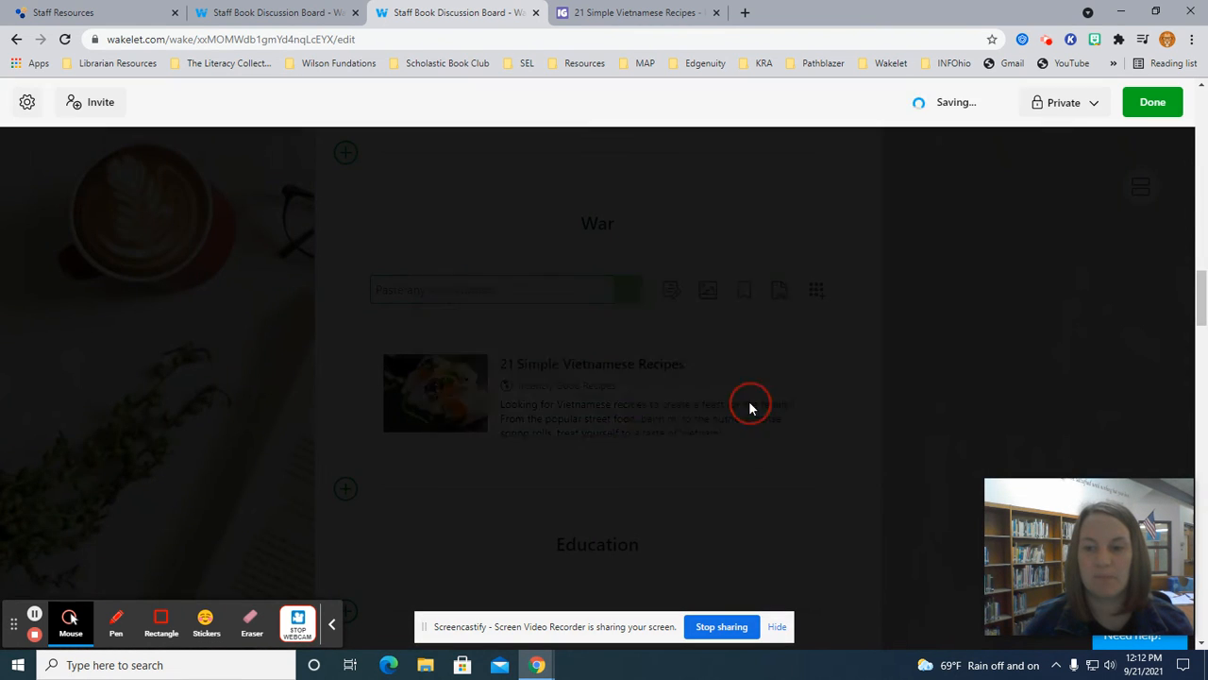
pyautogui.scroll(-4, 725, 368)
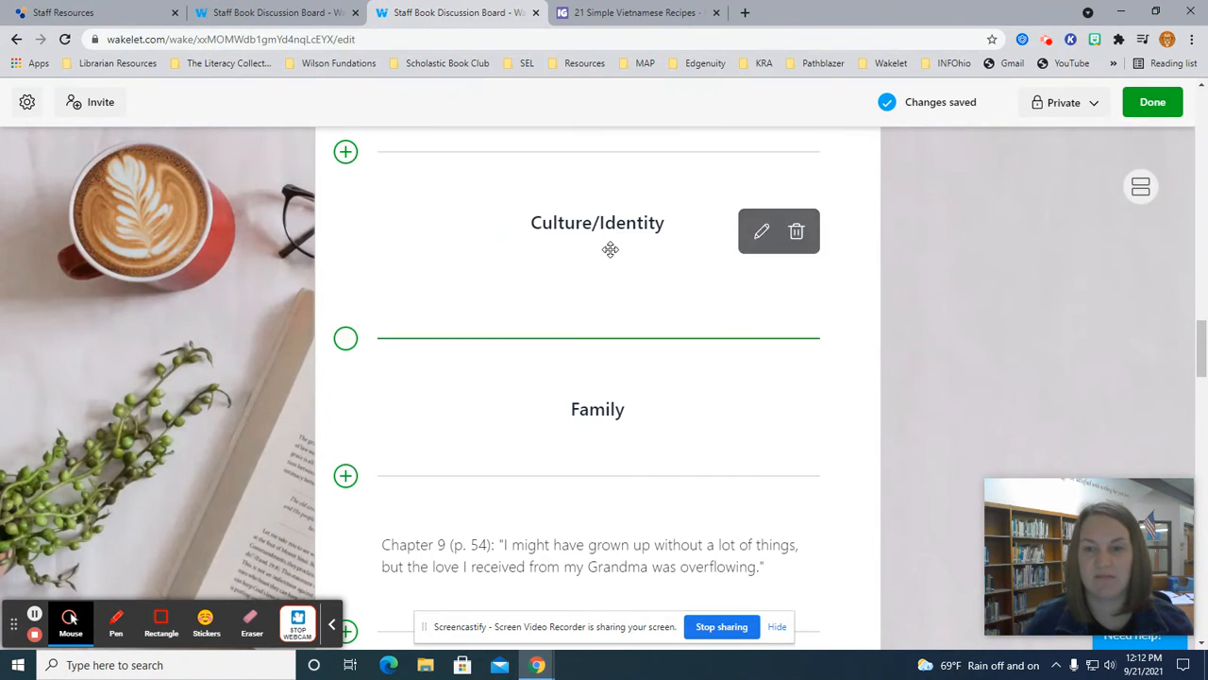
# Paste the recipe link as a card under Culture/Identity, then delete that card.
pyautogui.click(345, 289)
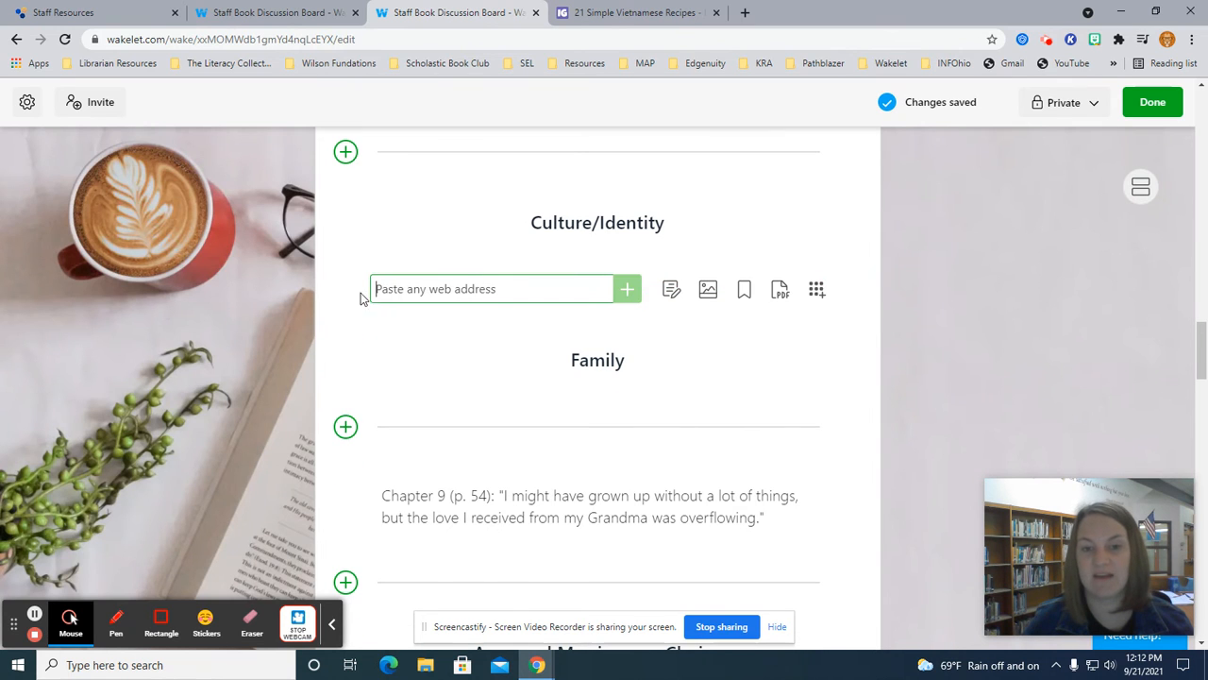
pyautogui.rightClick(503, 295)
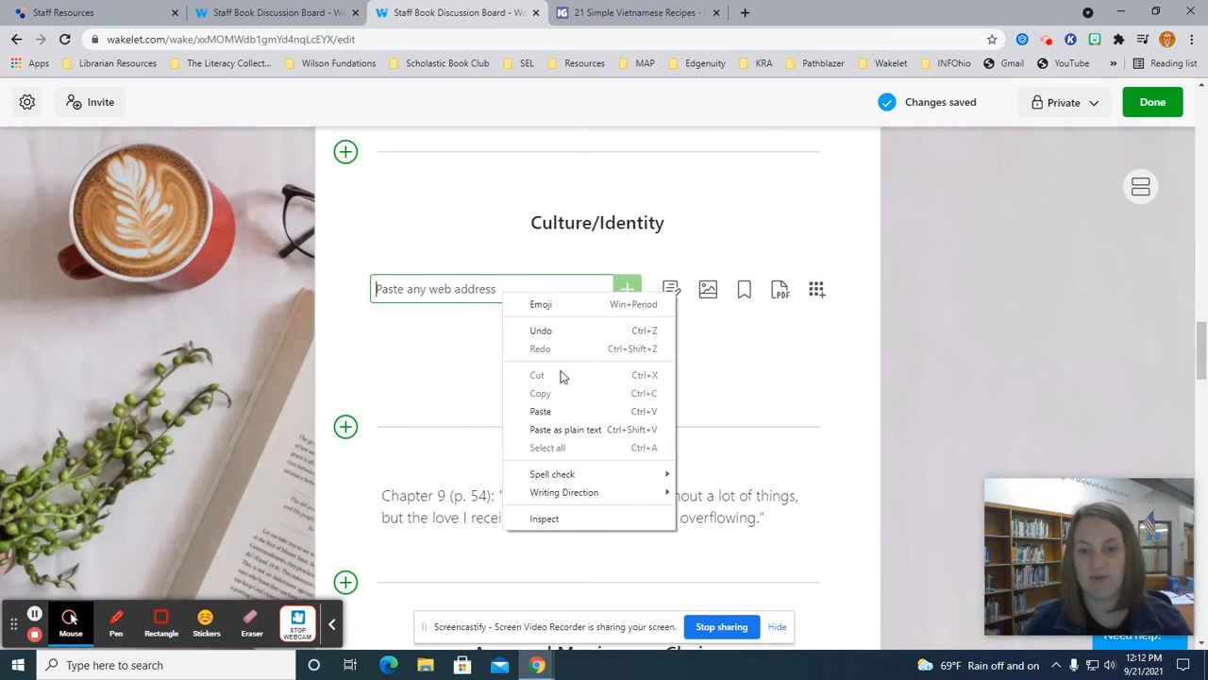
pyautogui.click(563, 411)
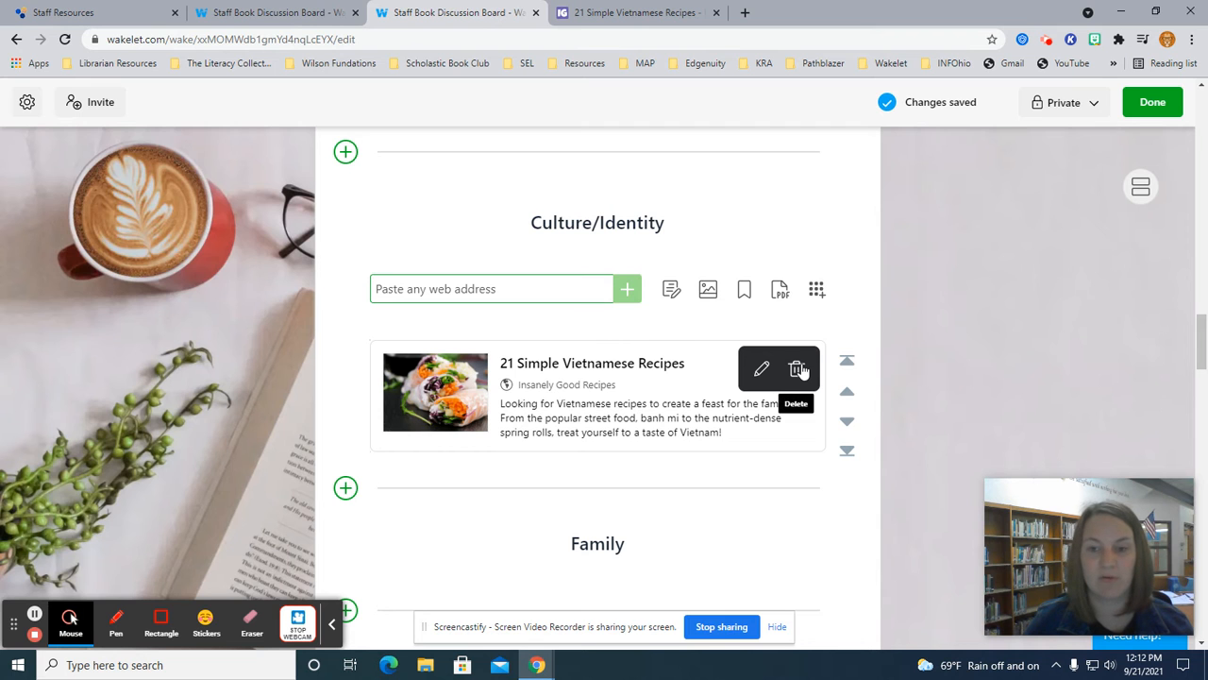
pyautogui.click(797, 369)
pyautogui.click(727, 408)
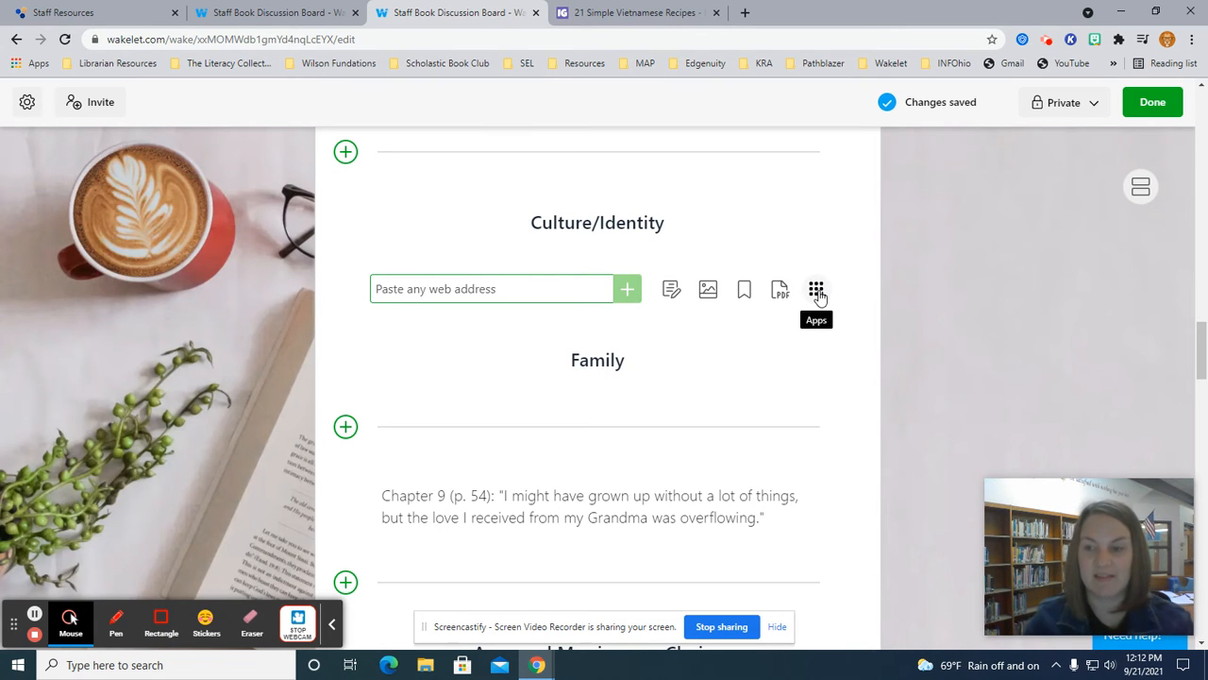
# Launch the Flipgrid video recorder through the Apps list's Video option.
pyautogui.click(816, 290)
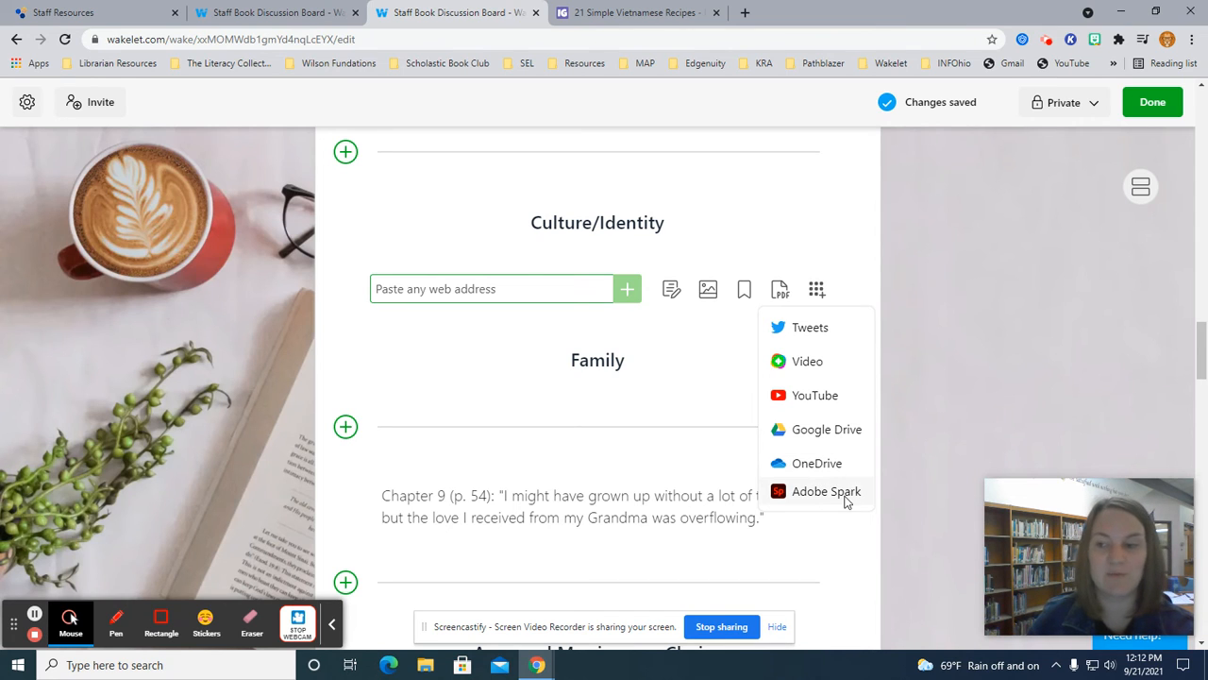
pyautogui.click(803, 362)
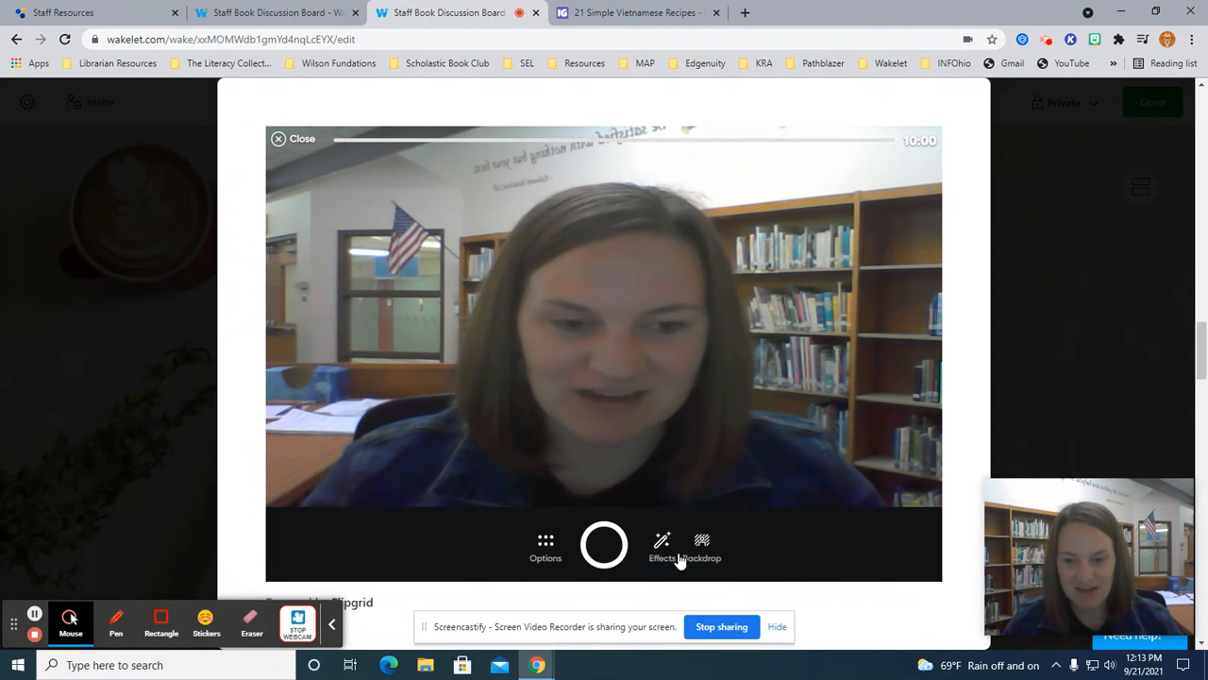
# Try the sunset and blur backdrops, settle on no backdrop, then bring up Effects.
pyautogui.click(711, 551)
pyautogui.click(711, 551)
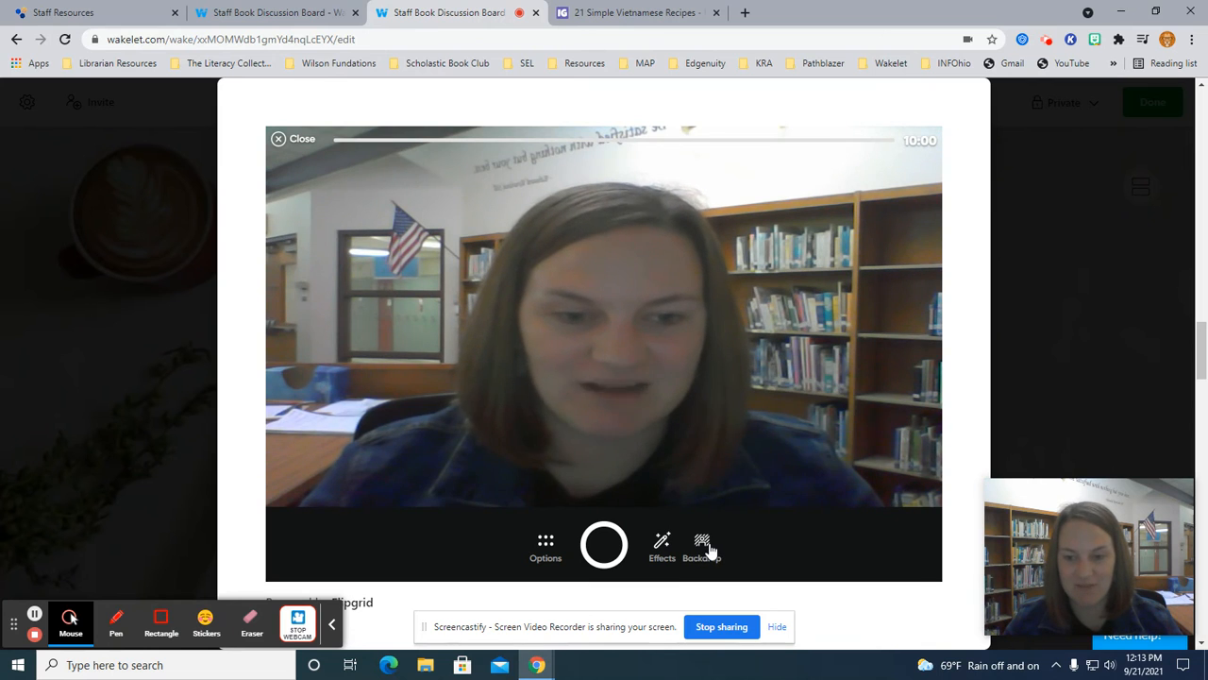
pyautogui.click(703, 547)
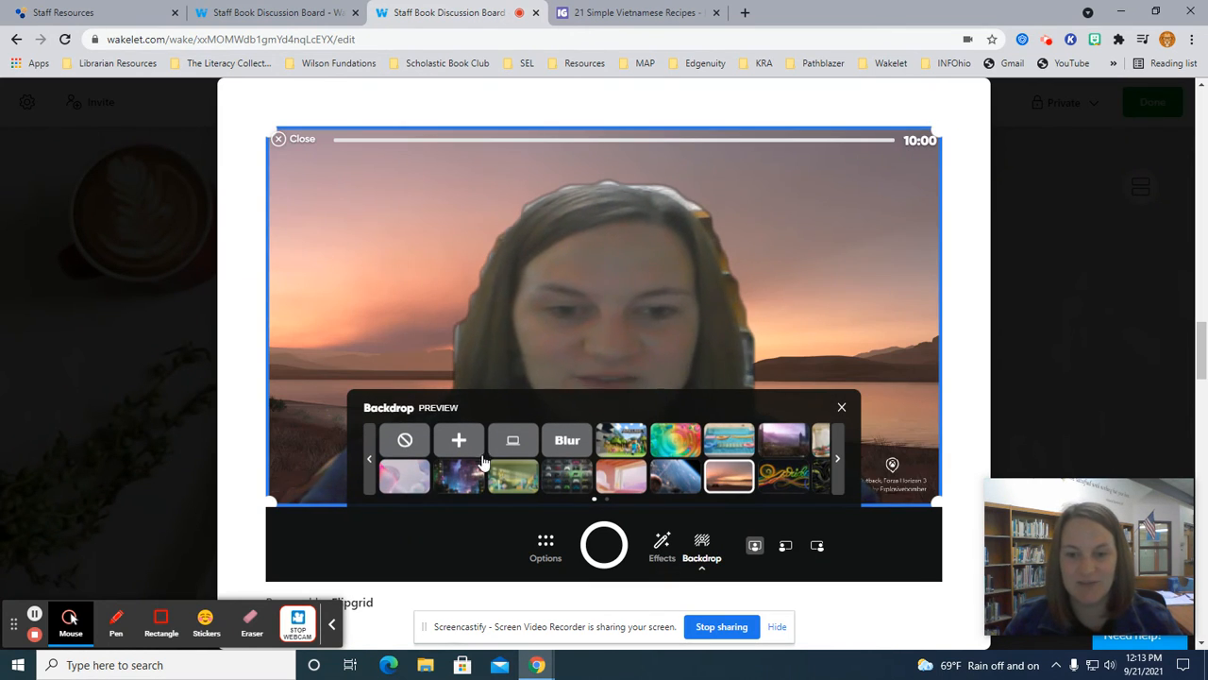
pyautogui.click(405, 440)
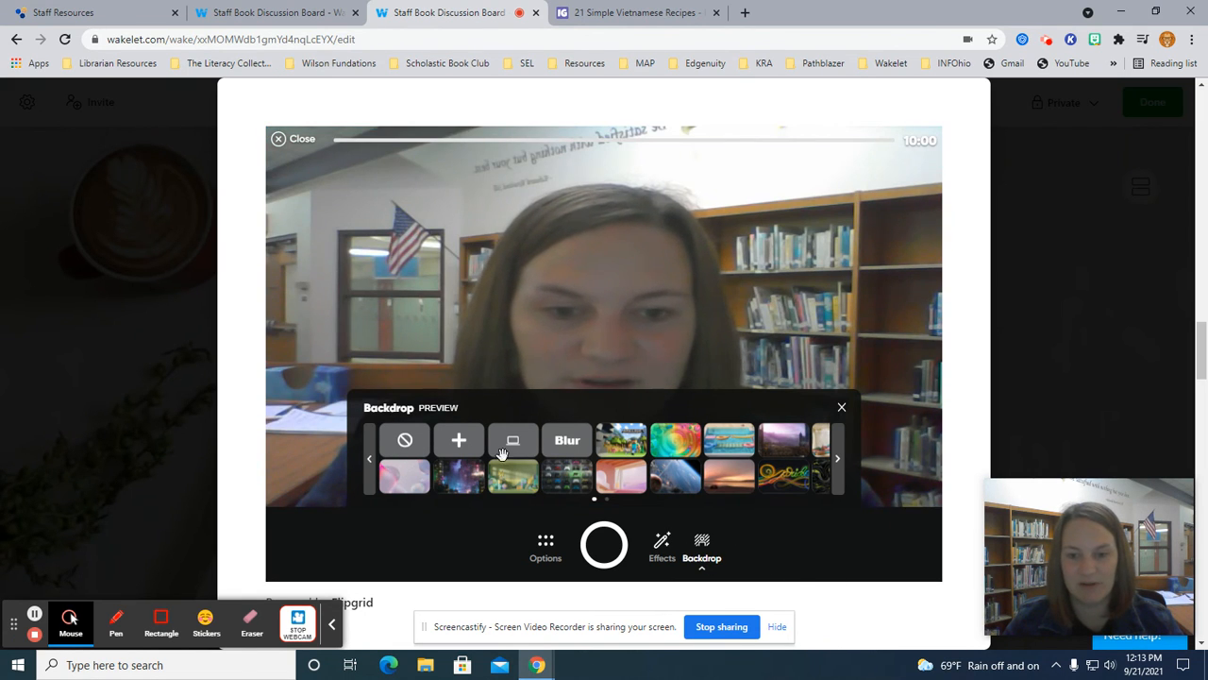
pyautogui.click(557, 451)
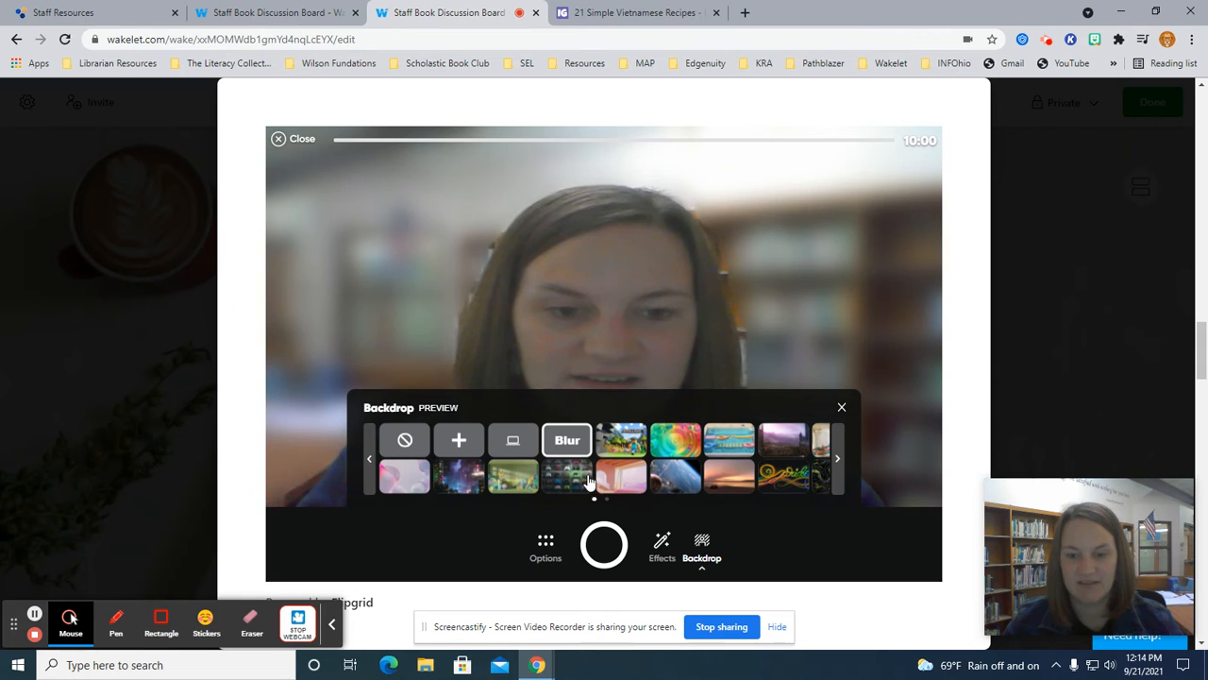
pyautogui.click(401, 441)
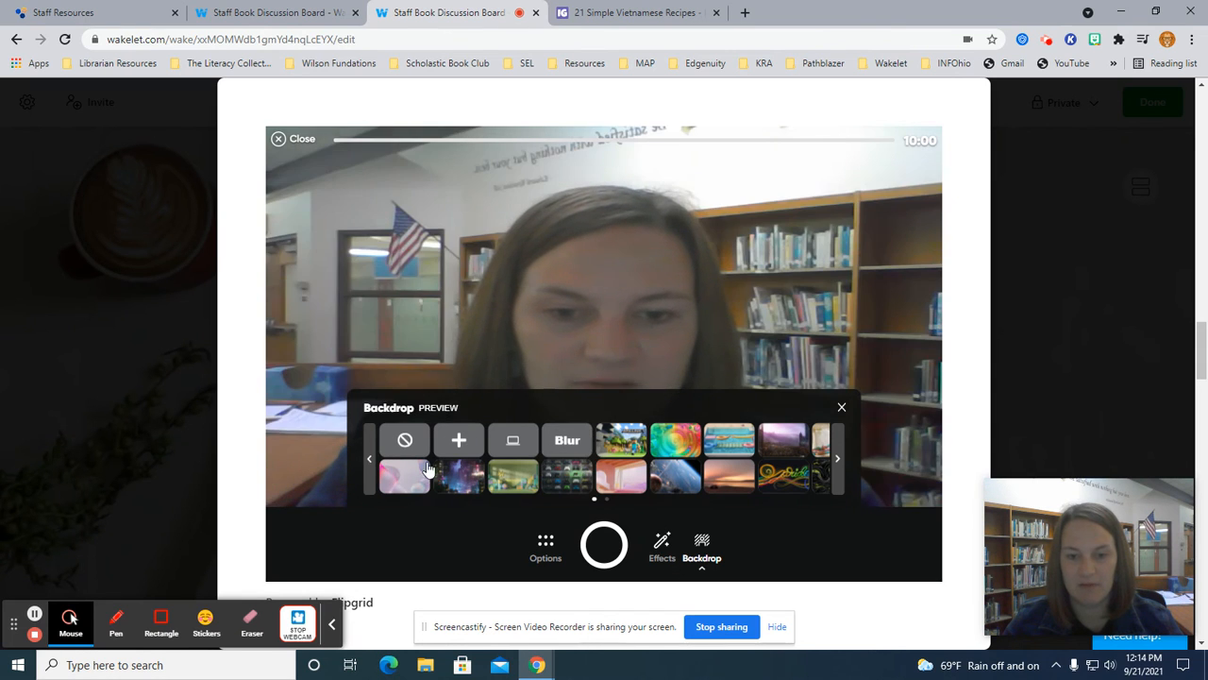
pyautogui.click(662, 548)
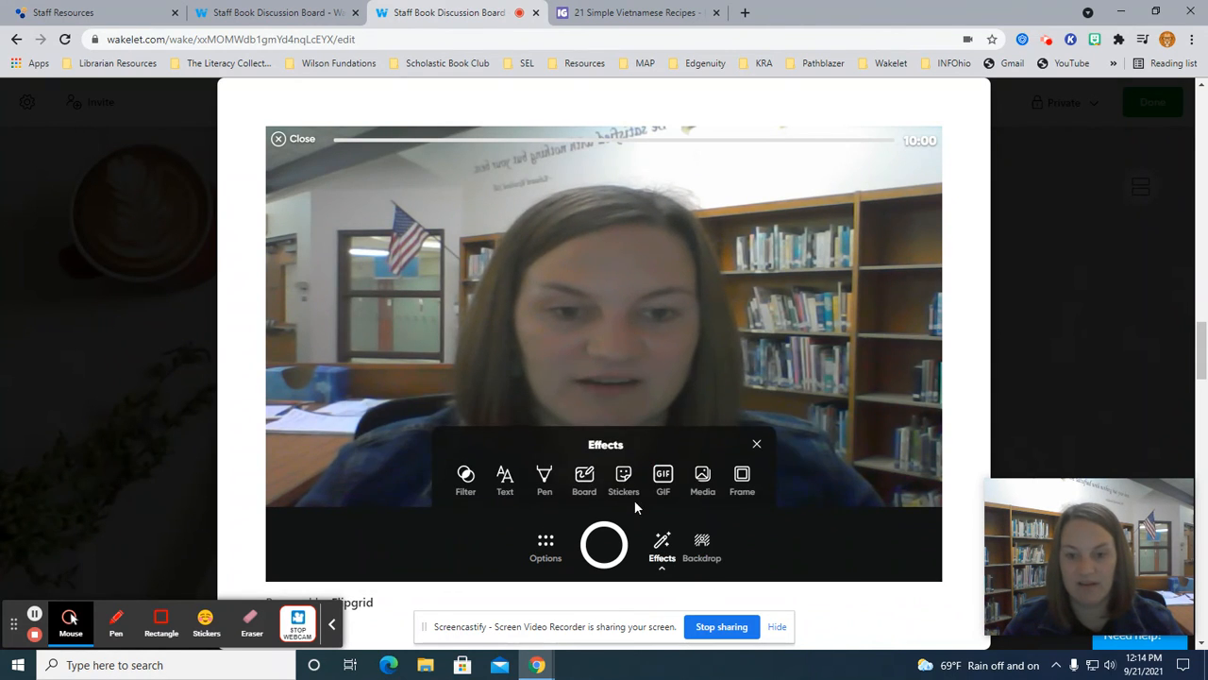
# Apply the pink lined board with Split screen at zero so it fills the frame.
pyautogui.click(583, 477)
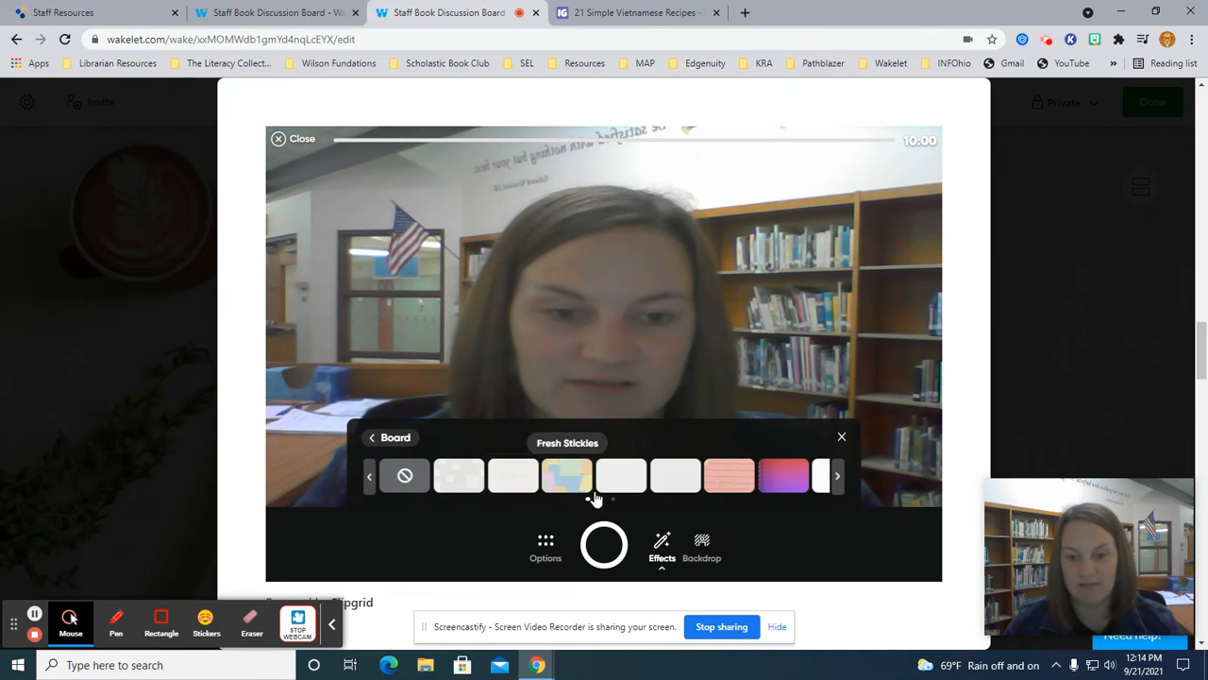
pyautogui.click(717, 479)
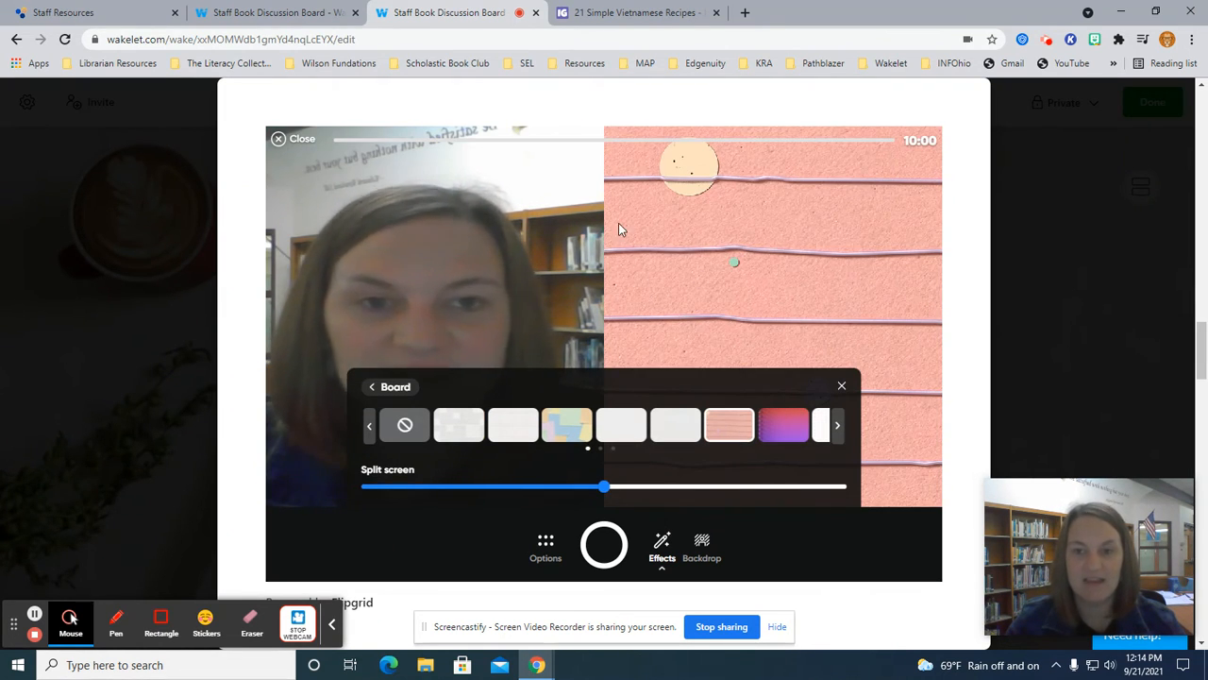
pyautogui.moveTo(604, 490); pyautogui.dragTo(321, 485)
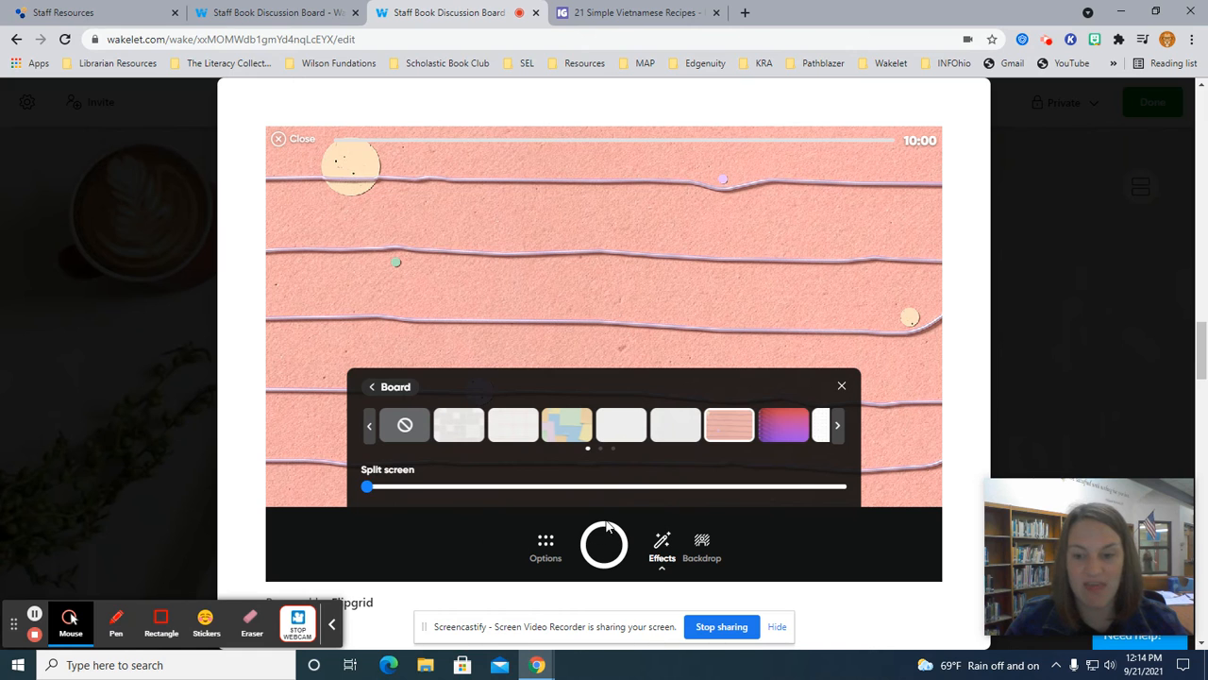
pyautogui.click(383, 386)
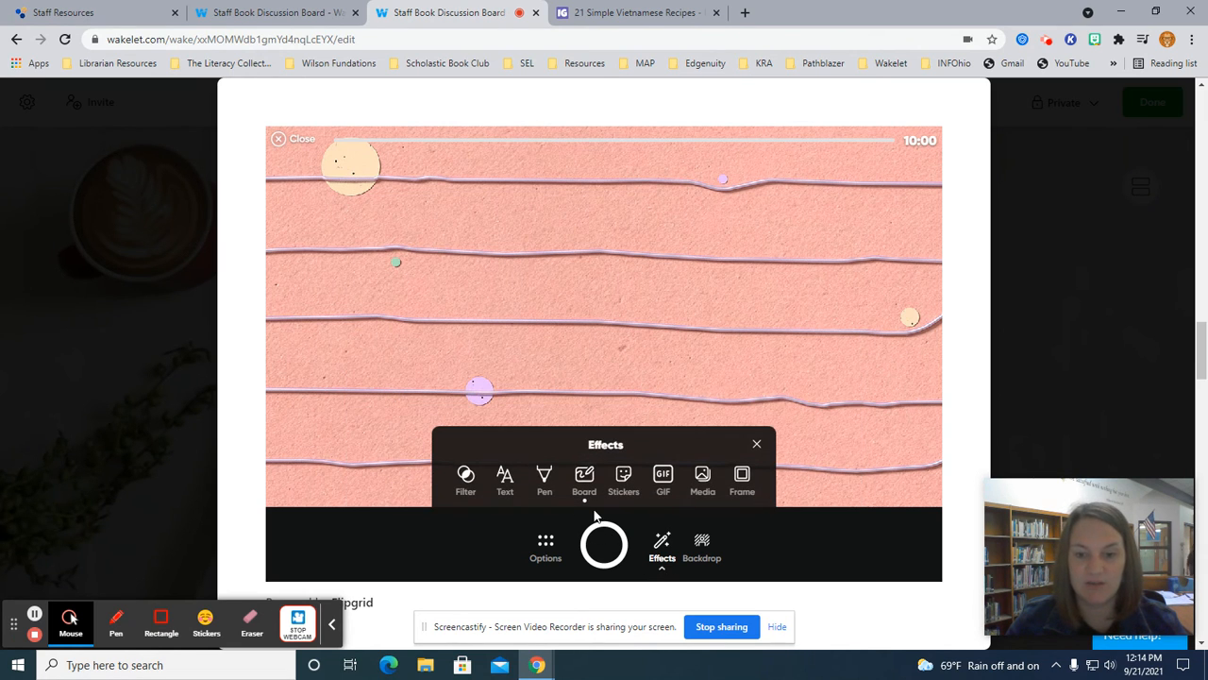
# Preview the Text effect's style choices, then return to the video effects list.
pyautogui.click(505, 483)
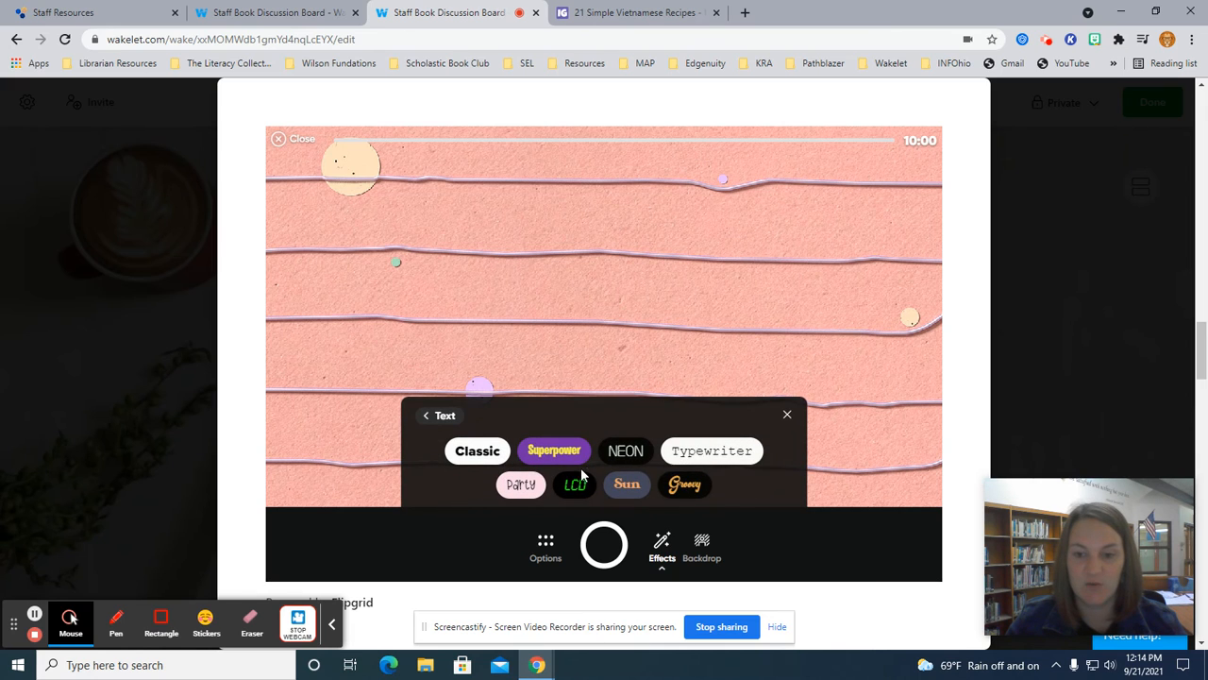
pyautogui.click(787, 416)
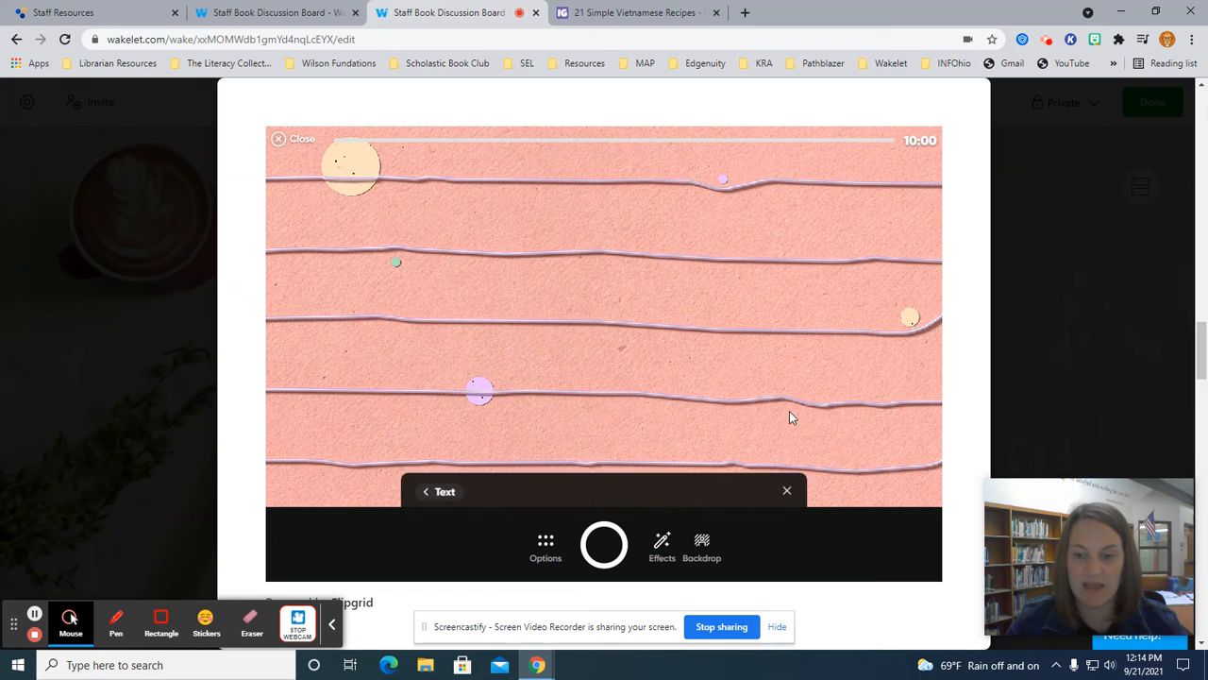
pyautogui.click(661, 550)
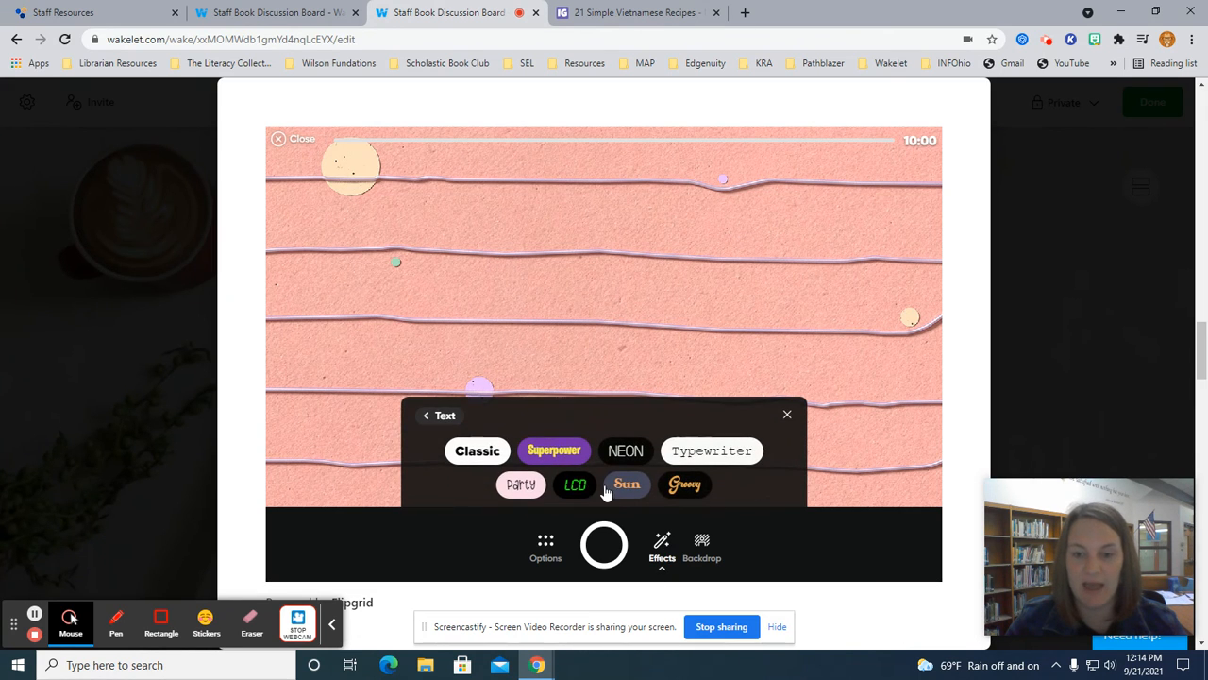
pyautogui.click(433, 415)
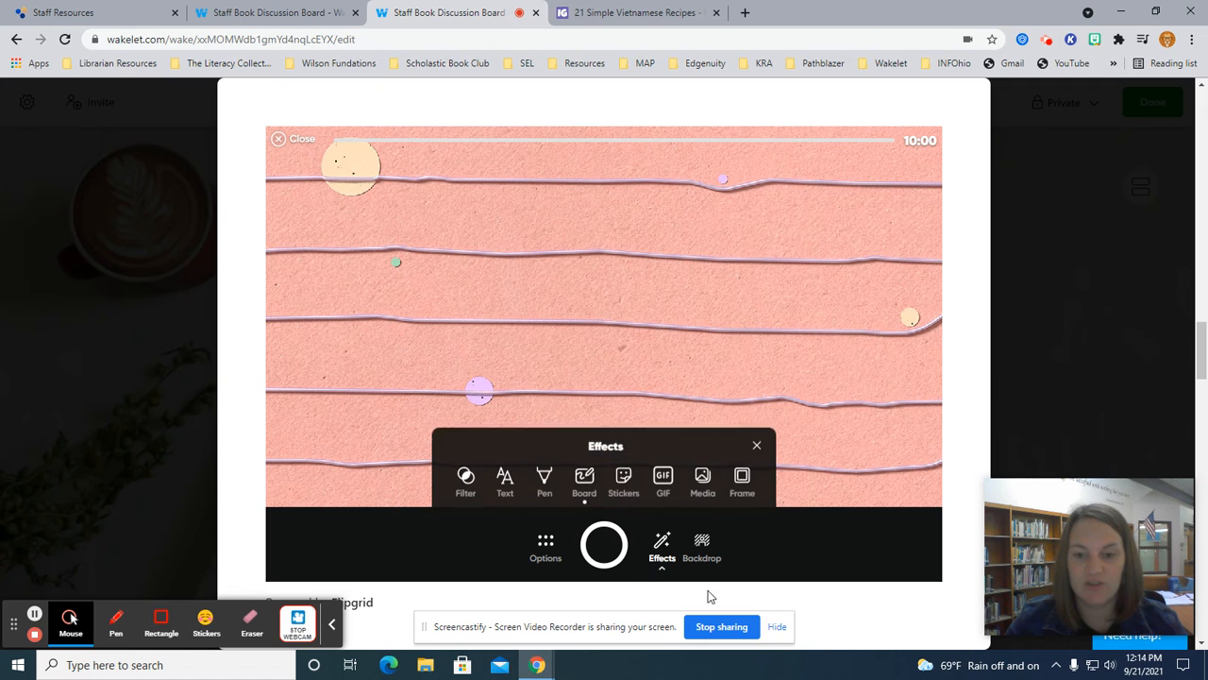
# Draw a cyan freehand pen squiggle across the upper pink board, then close the effects.
pyautogui.click(547, 494)
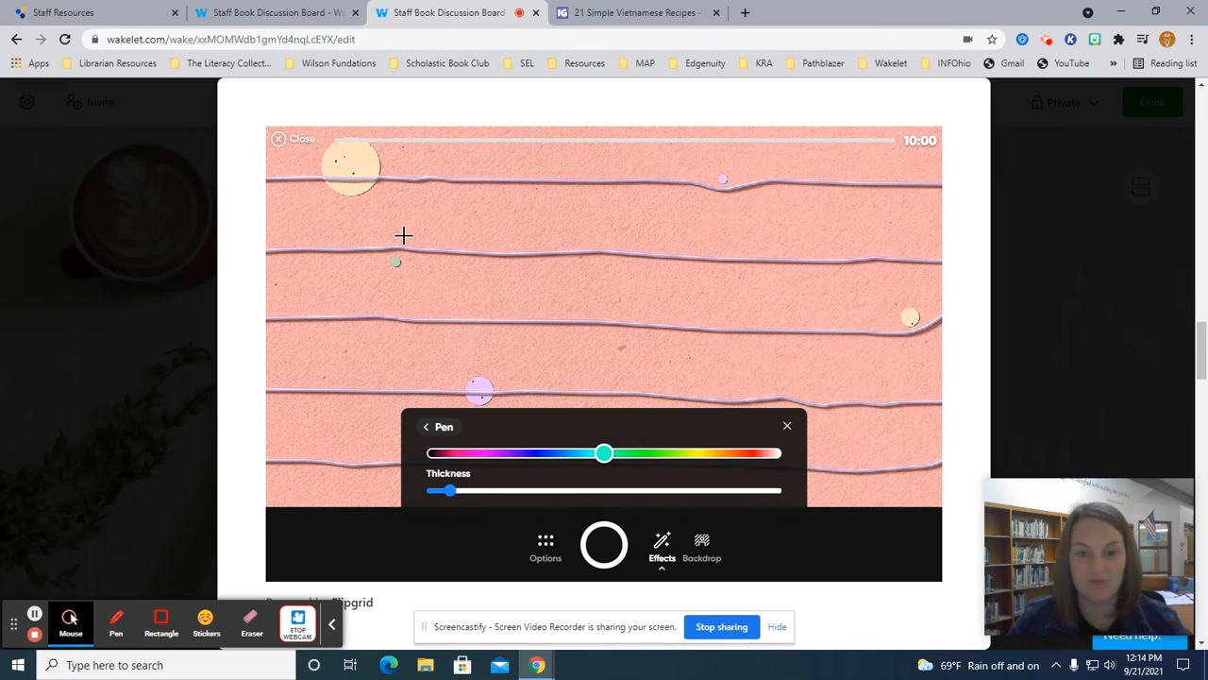
pyautogui.moveTo(403, 235)
pyautogui.mouseDown()
pyautogui.moveTo(405, 248)
pyautogui.moveTo(418, 235)
pyautogui.moveTo(649, 269)
pyautogui.moveTo(689, 262)
pyautogui.mouseUp()
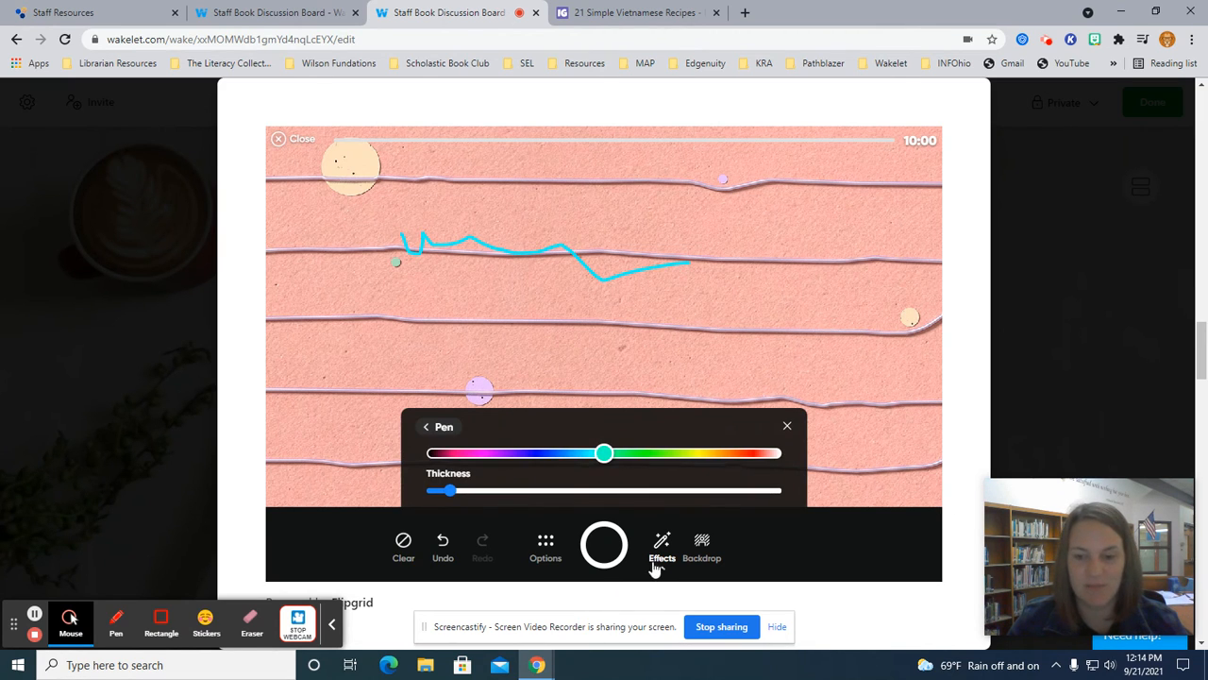
pyautogui.click(426, 427)
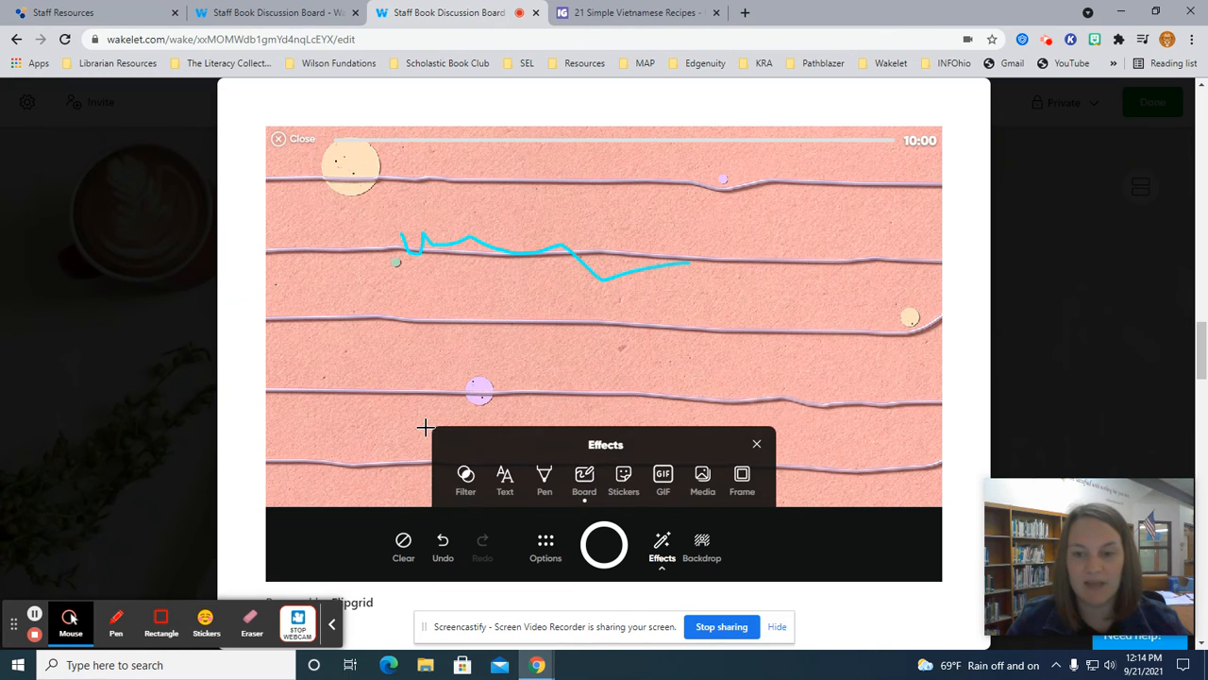
pyautogui.click(757, 446)
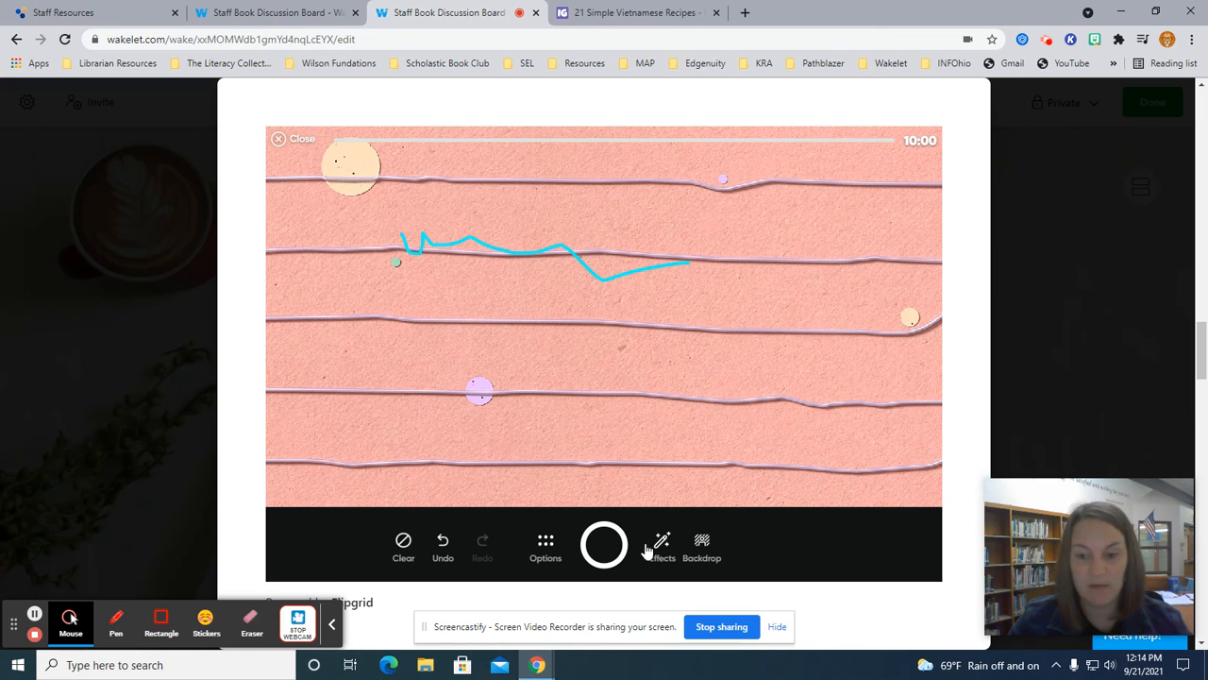
# View and dismiss the recording Options panel, then close the Flipgrid recorder.
pyautogui.click(548, 548)
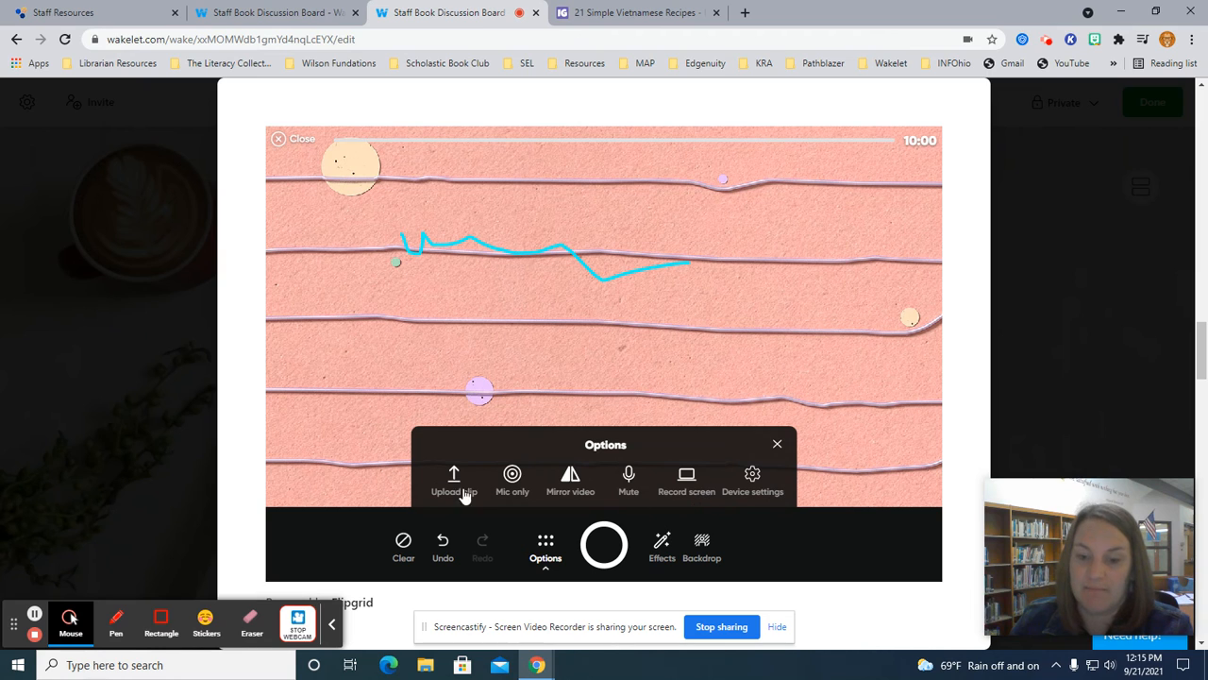
pyautogui.click(779, 446)
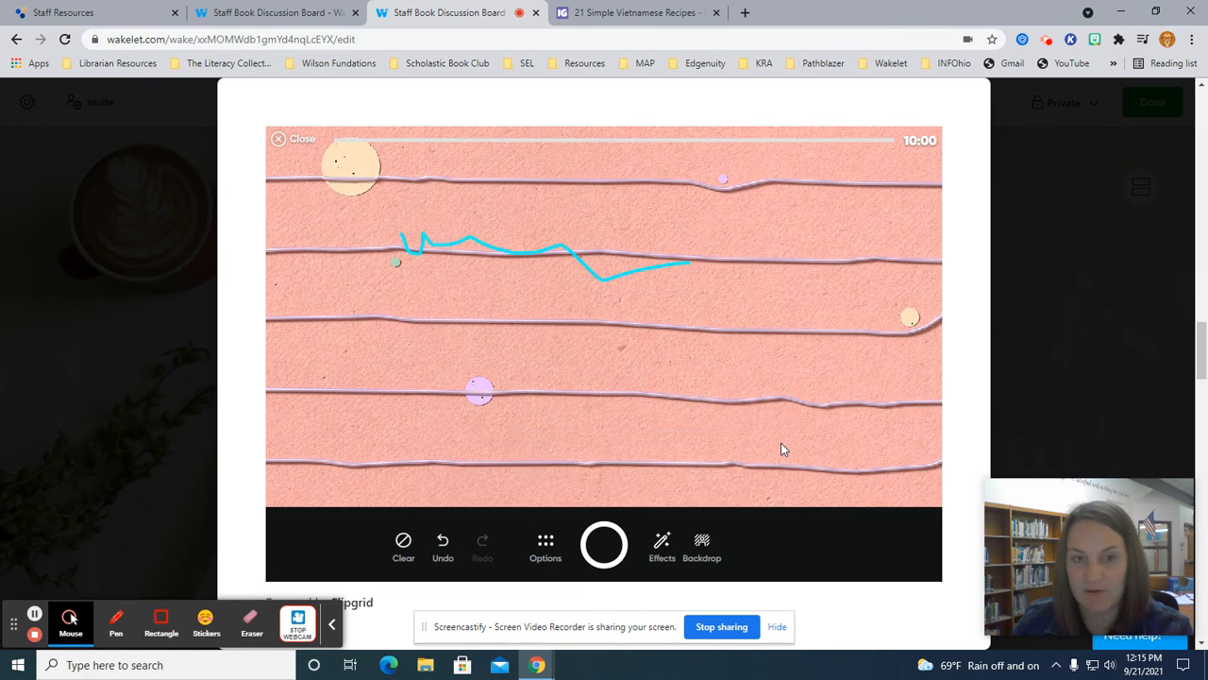
pyautogui.click(280, 140)
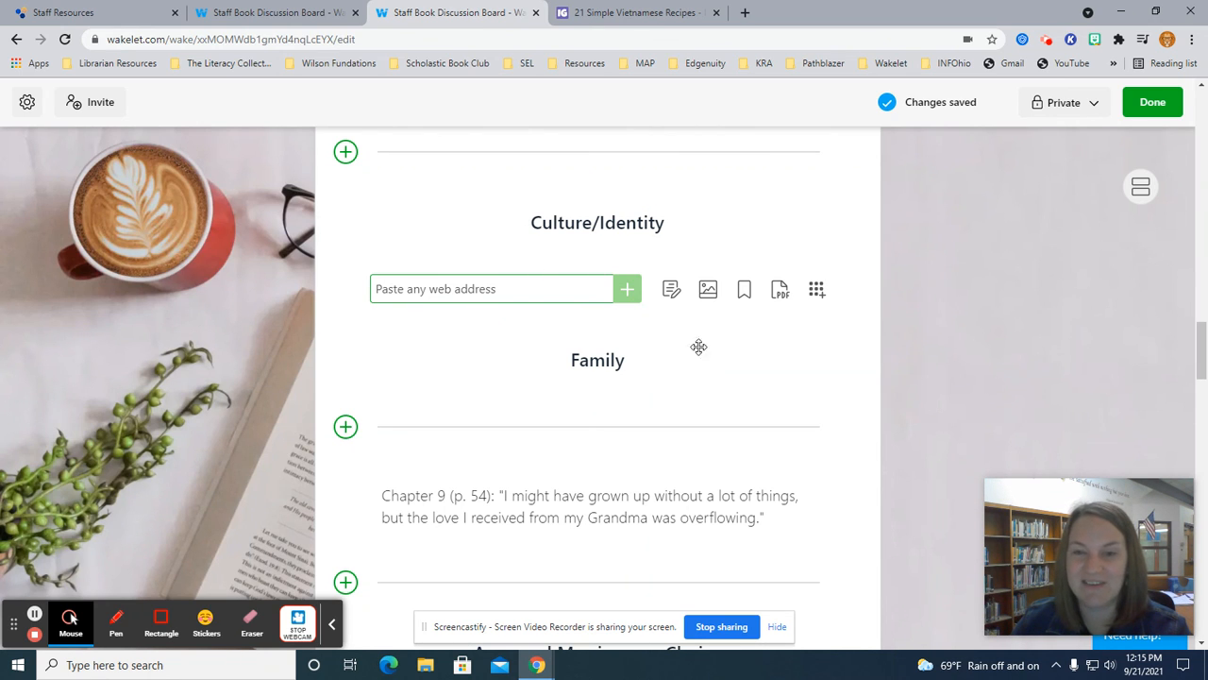
pyautogui.moveTo(715, 375)
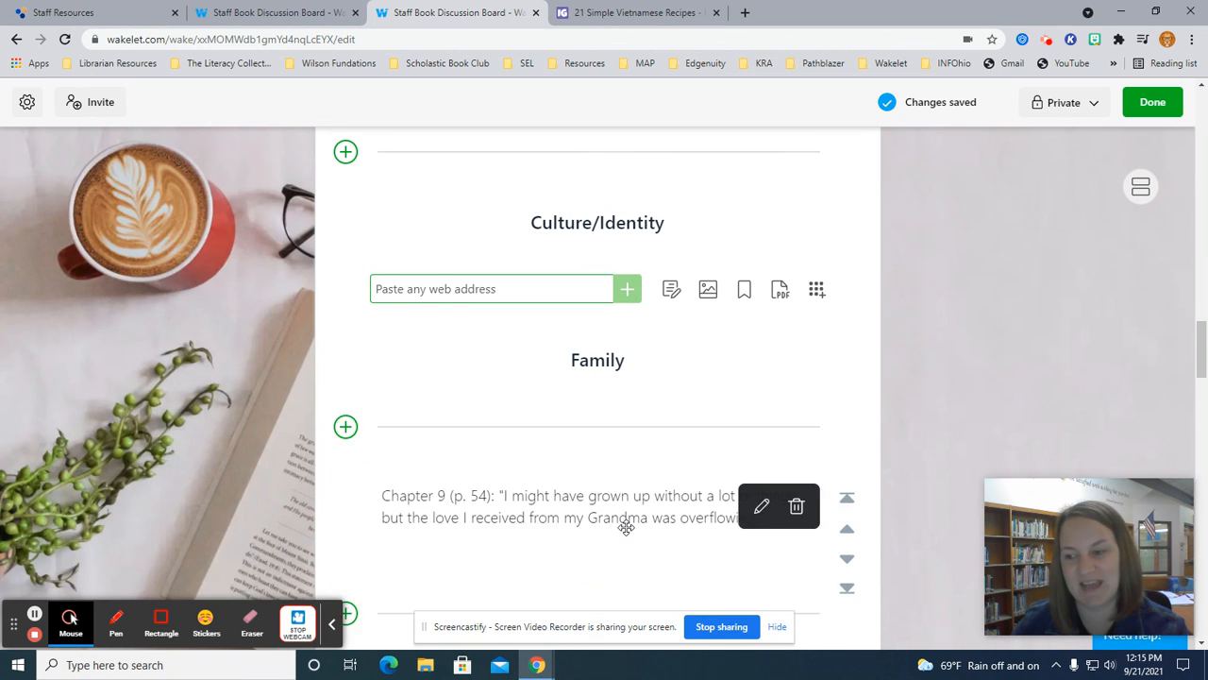
# Scroll up to show the cover image and the Staff Book Discussion Board title.
pyautogui.scroll(-2, 626, 525)
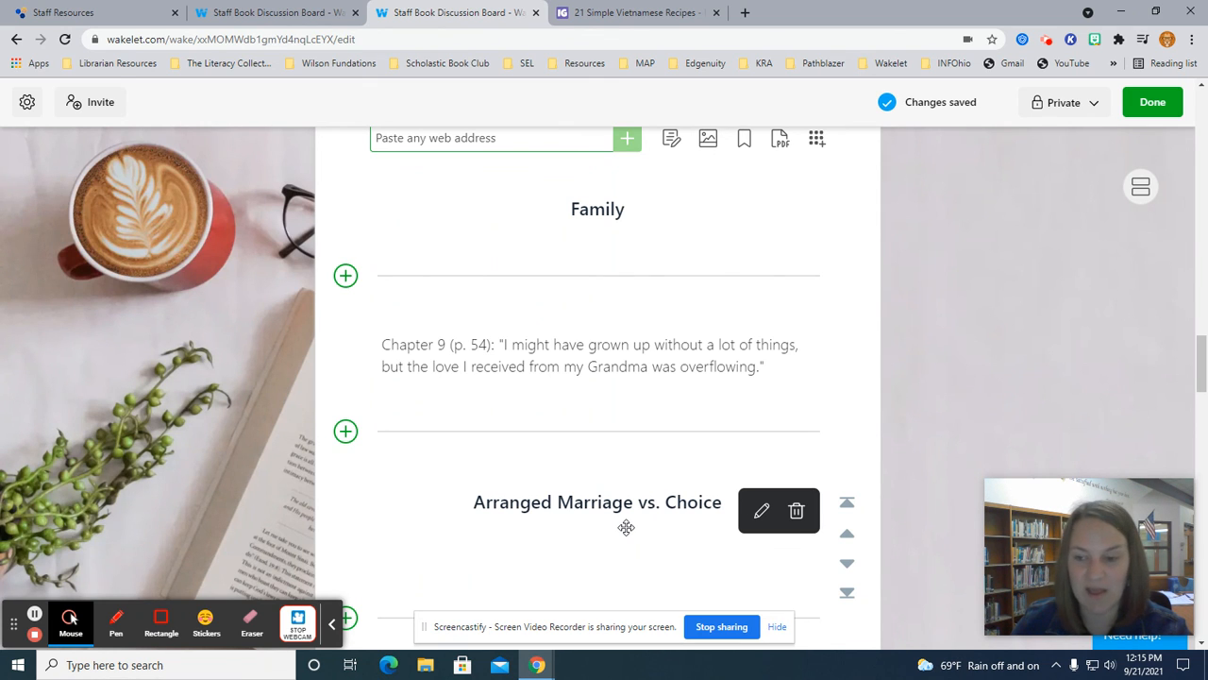
pyautogui.scroll(10, 626, 526)
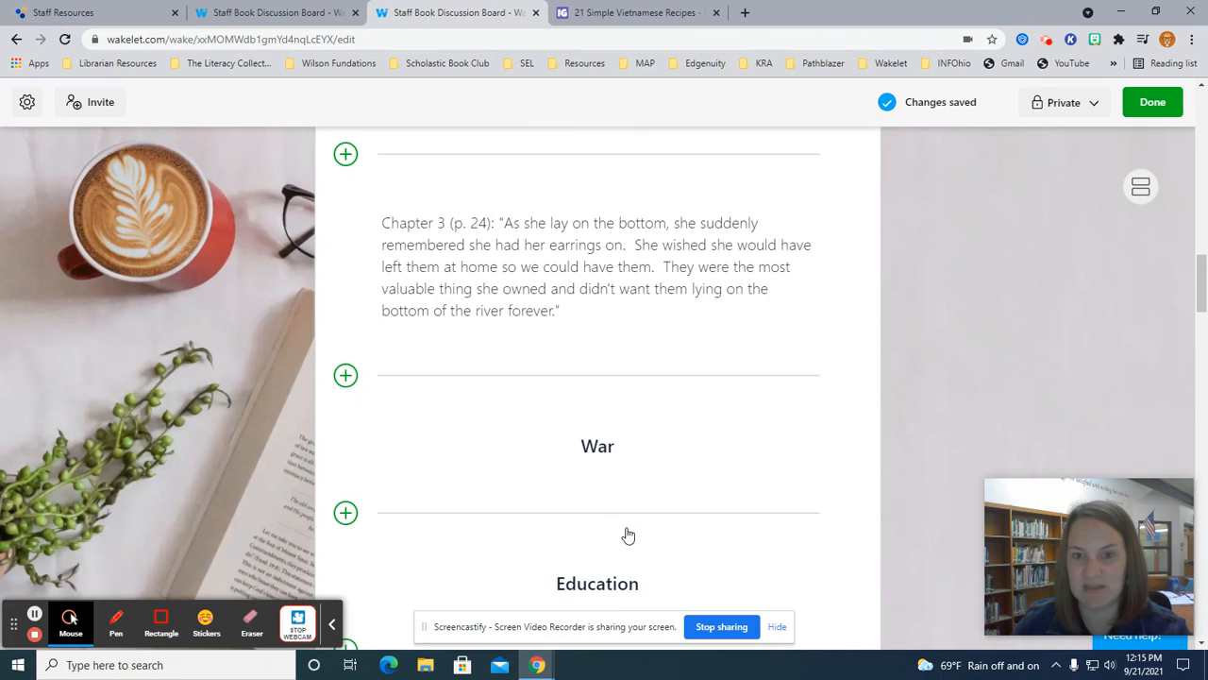
pyautogui.scroll(10, 627, 535)
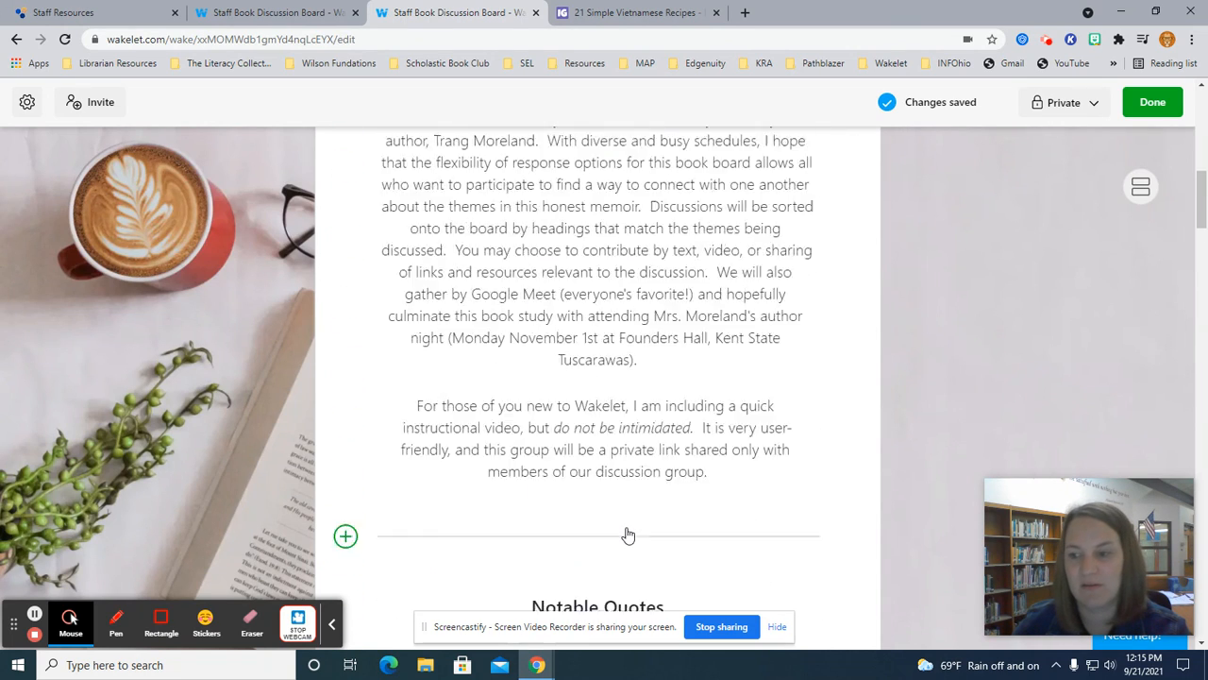
pyautogui.scroll(5, 627, 535)
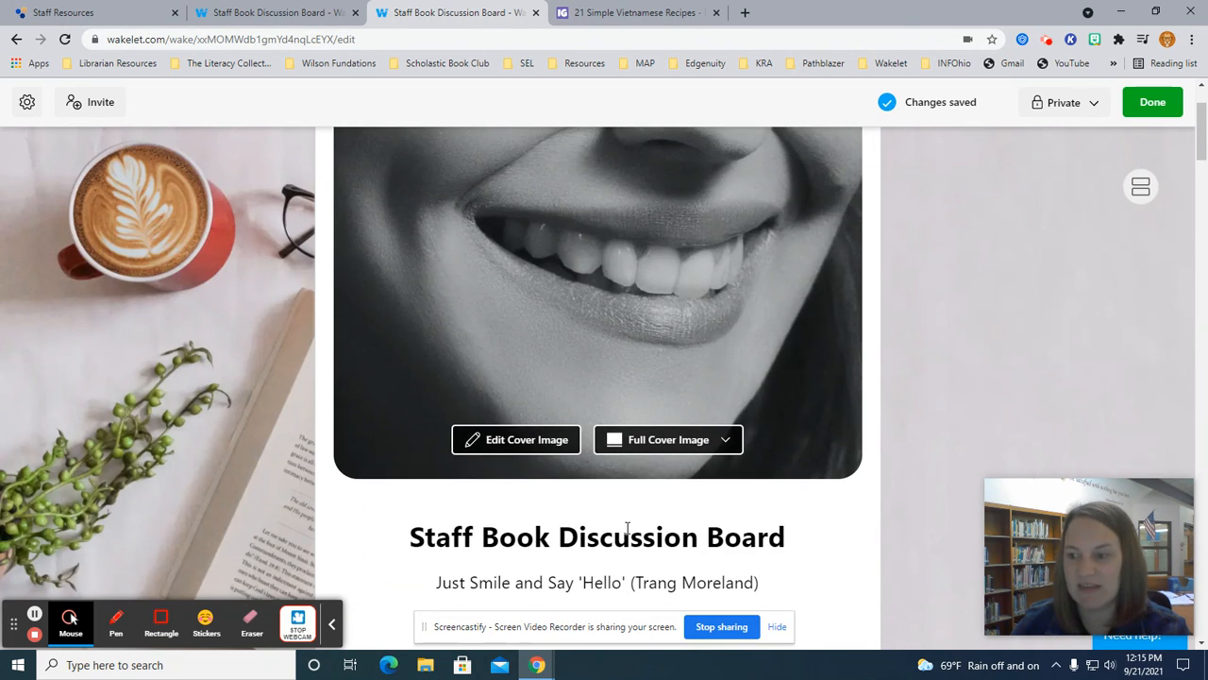
pyautogui.scroll(-1, 628, 529)
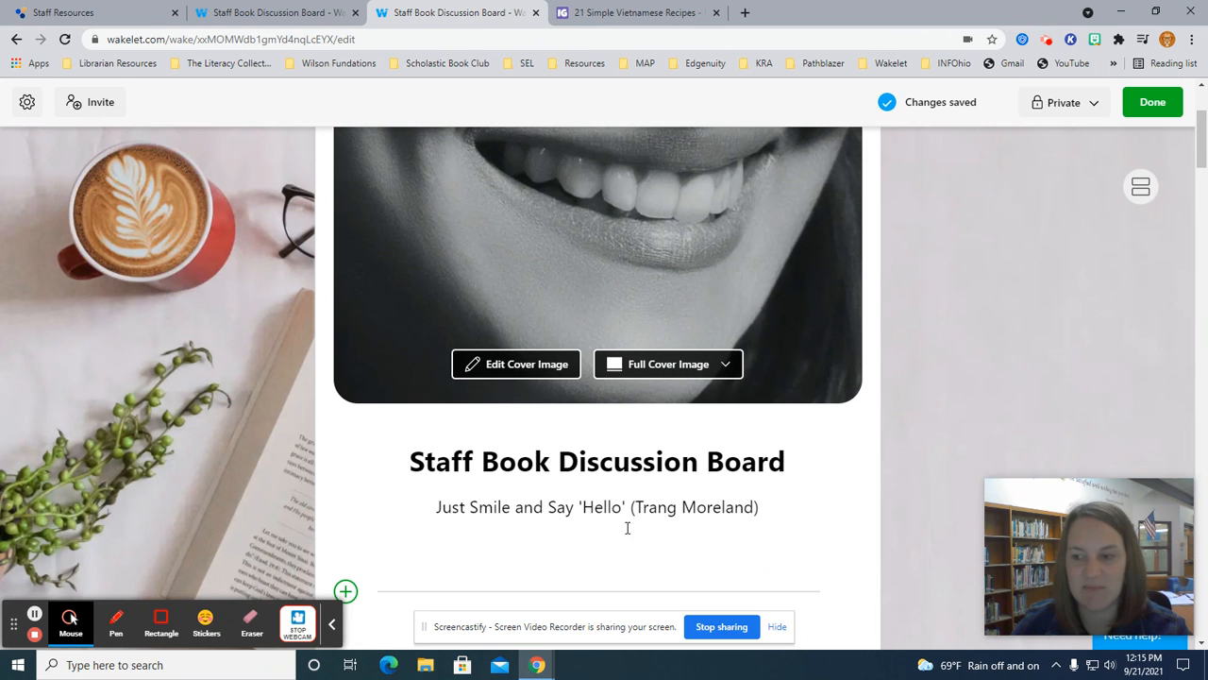